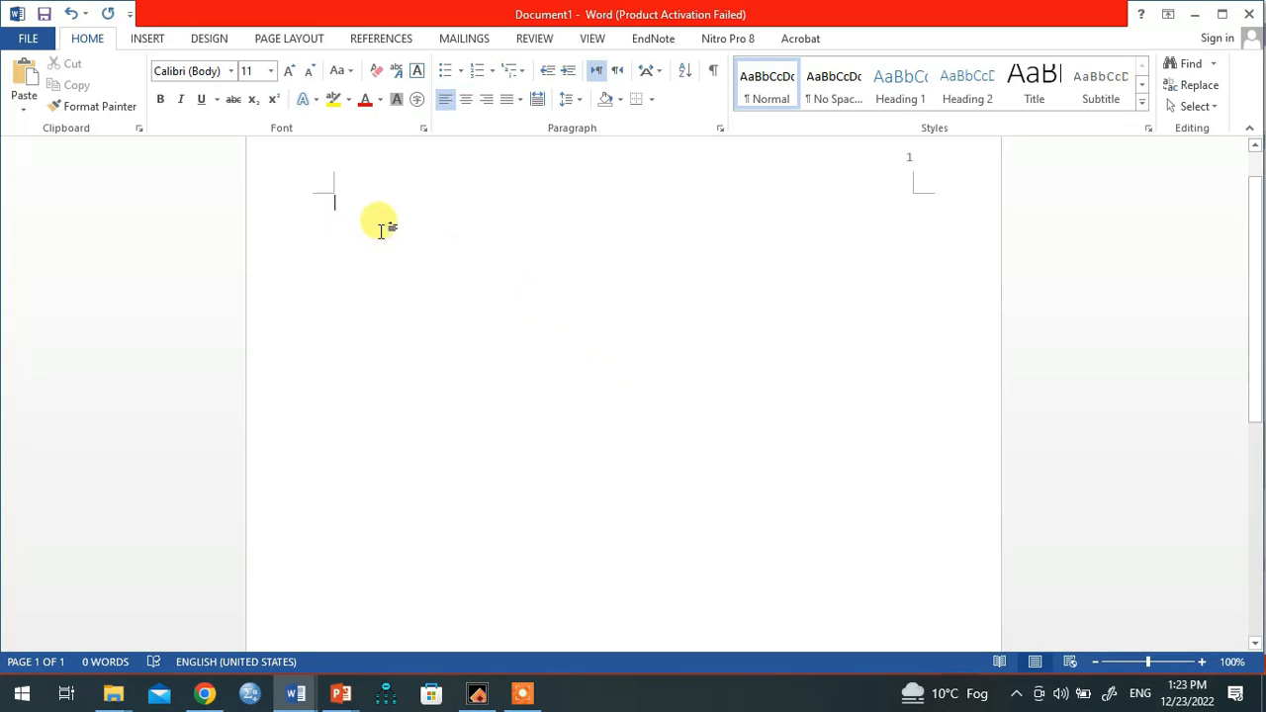
# Step: Centre the first line and type the title 'Functions of Mass Communication'
pyautogui.hotkey('ctrl', 'r')
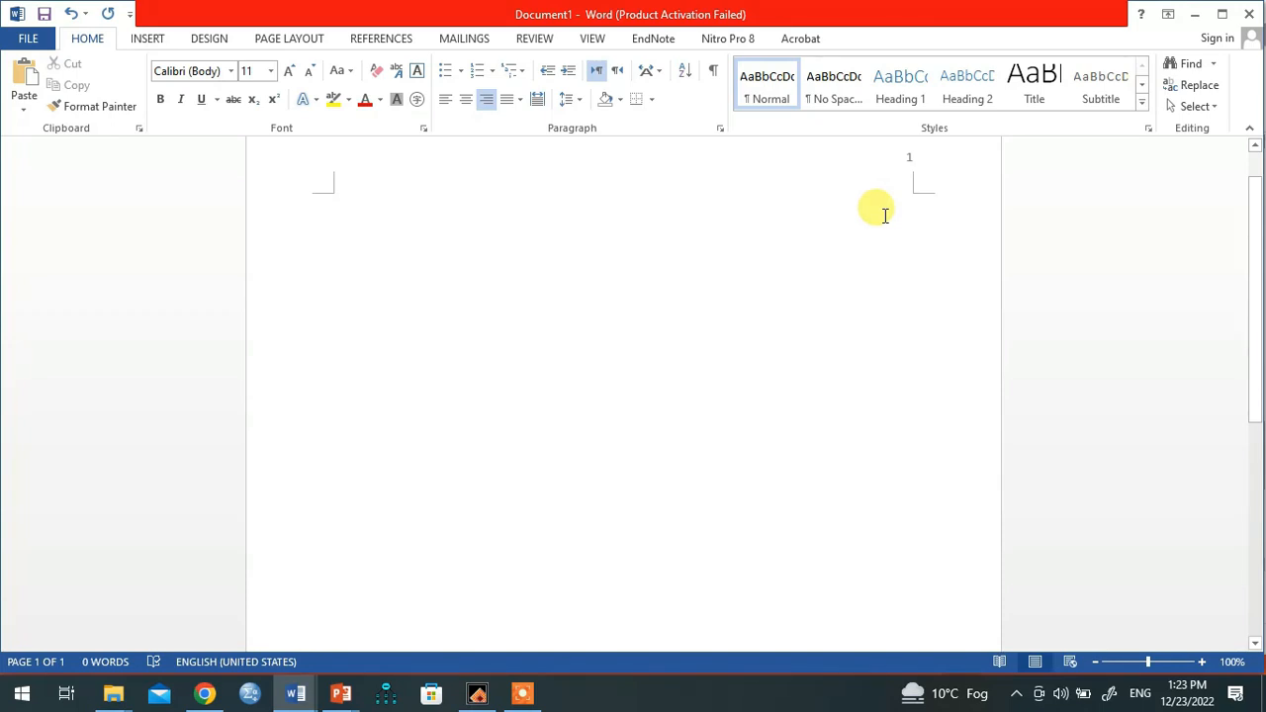
pyautogui.hotkey('ctrl', 'e')
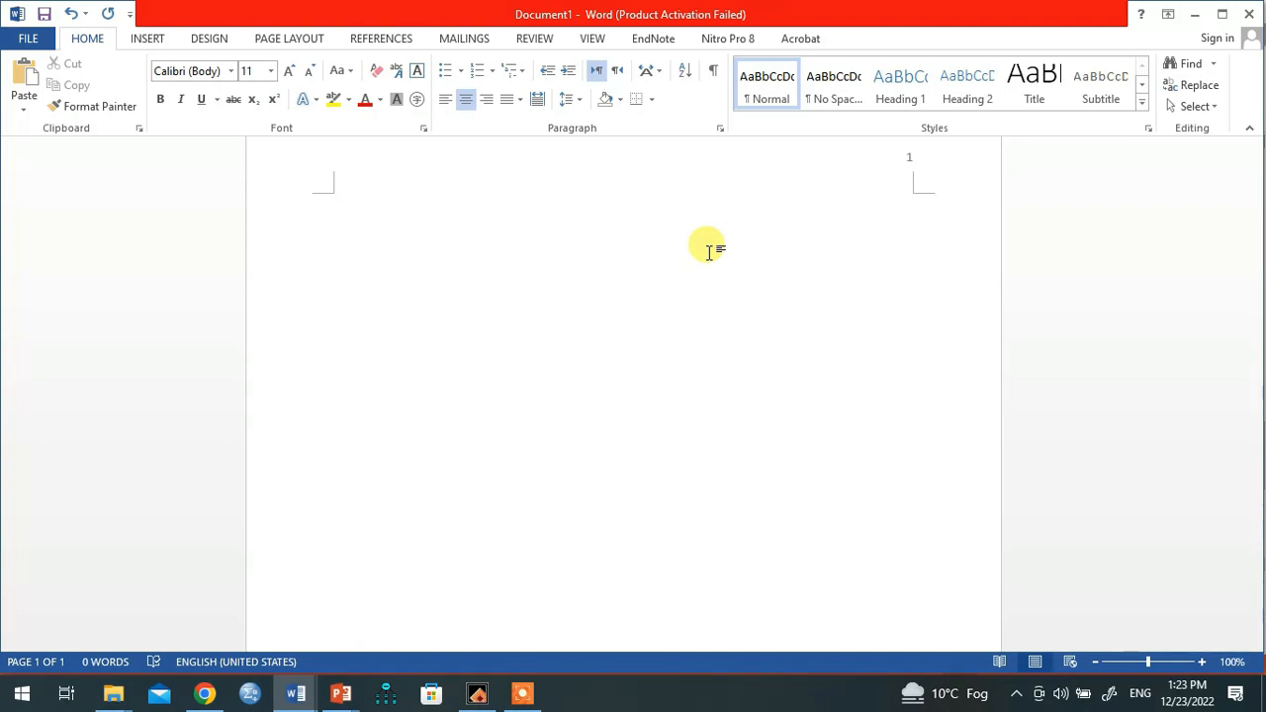
pyautogui.write('FUncti')
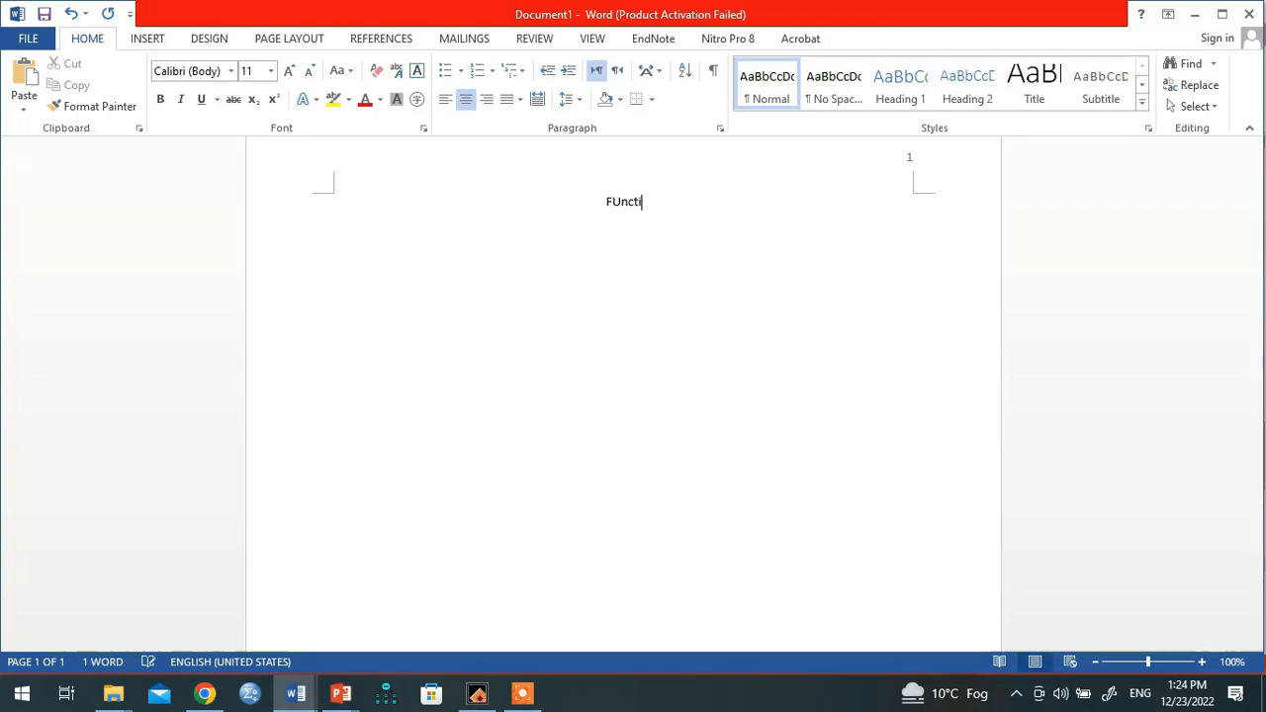
pyautogui.write('ons of Mass')
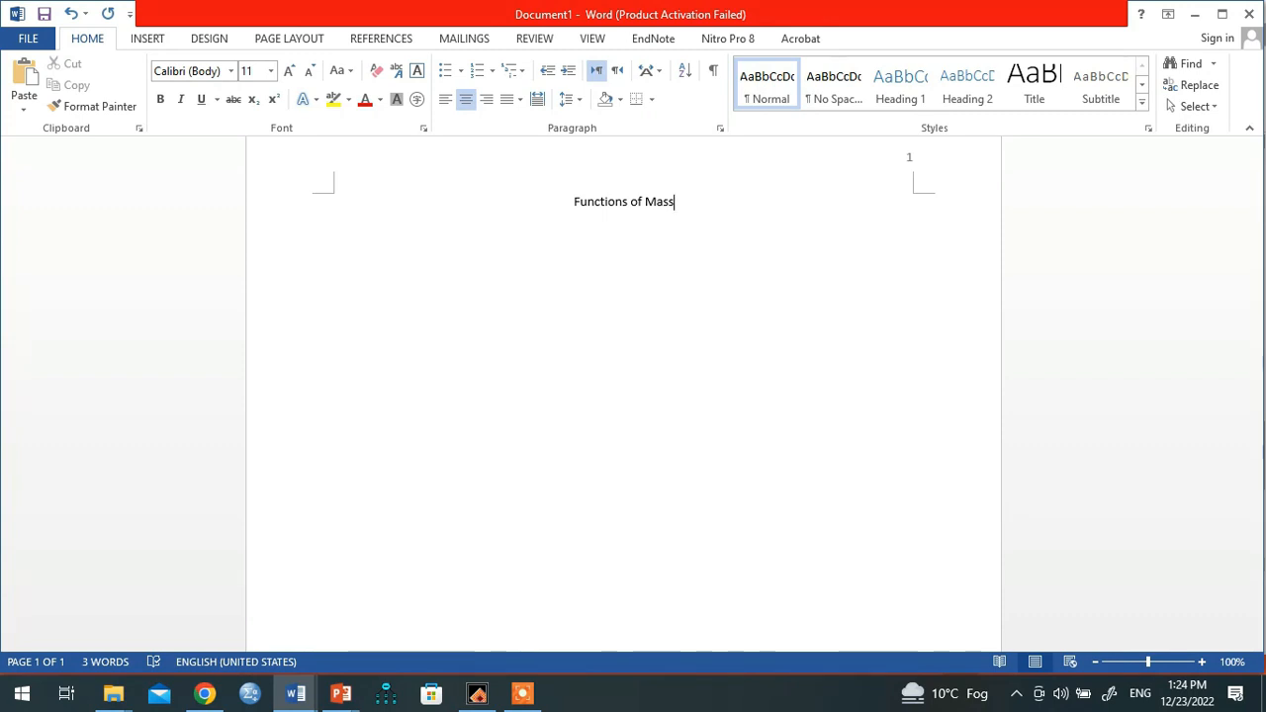
pyautogui.write('Comm')
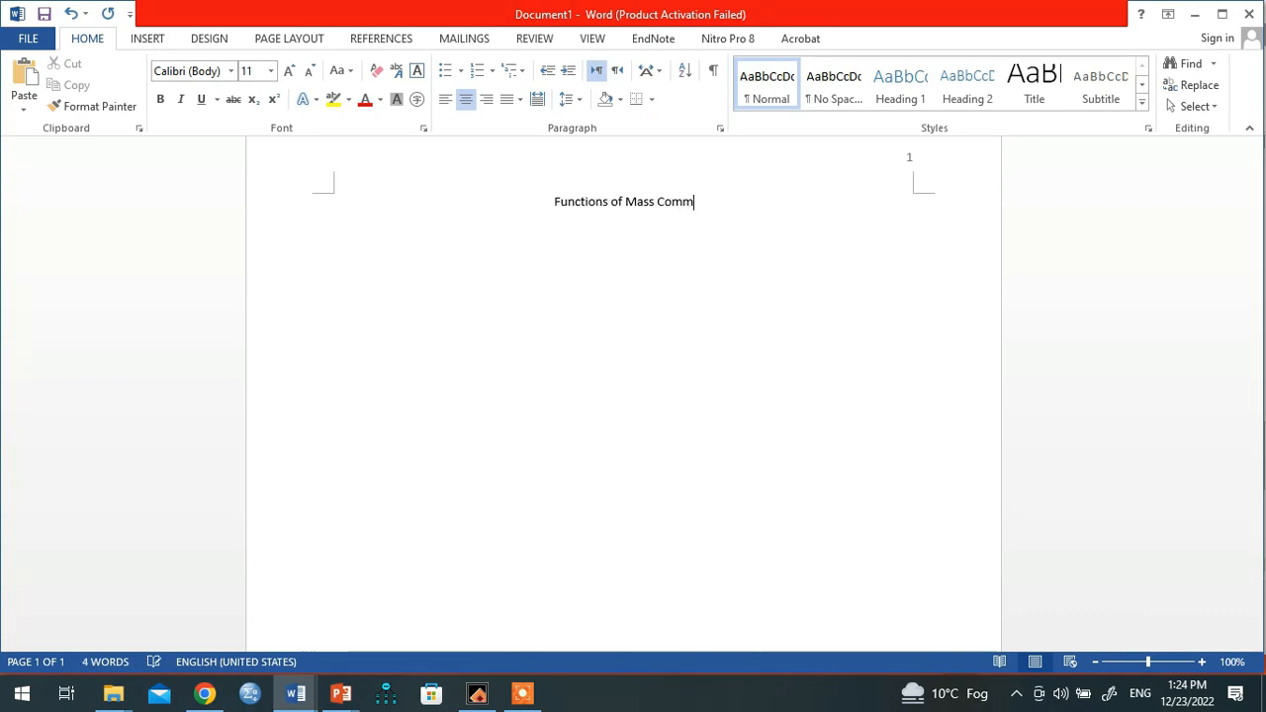
pyautogui.write('unication')
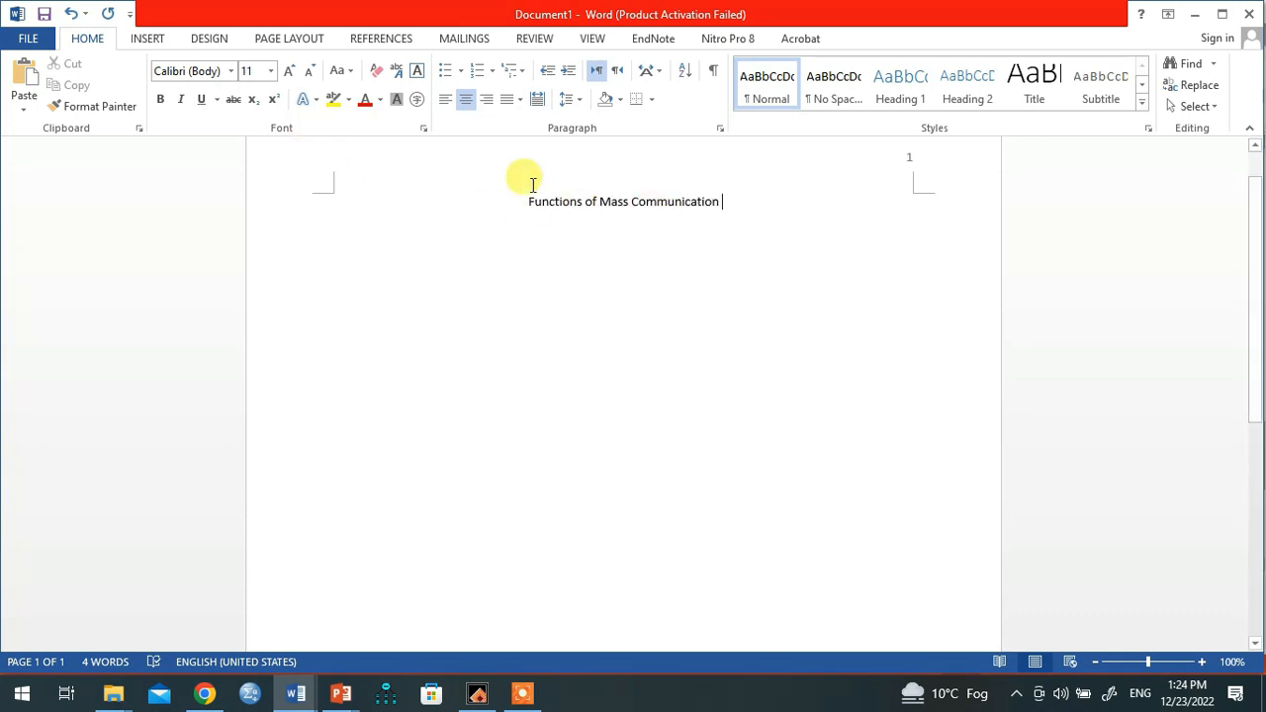
# Step: Set the title's font to 12 pt Times New Roman
pyautogui.click(248, 70)
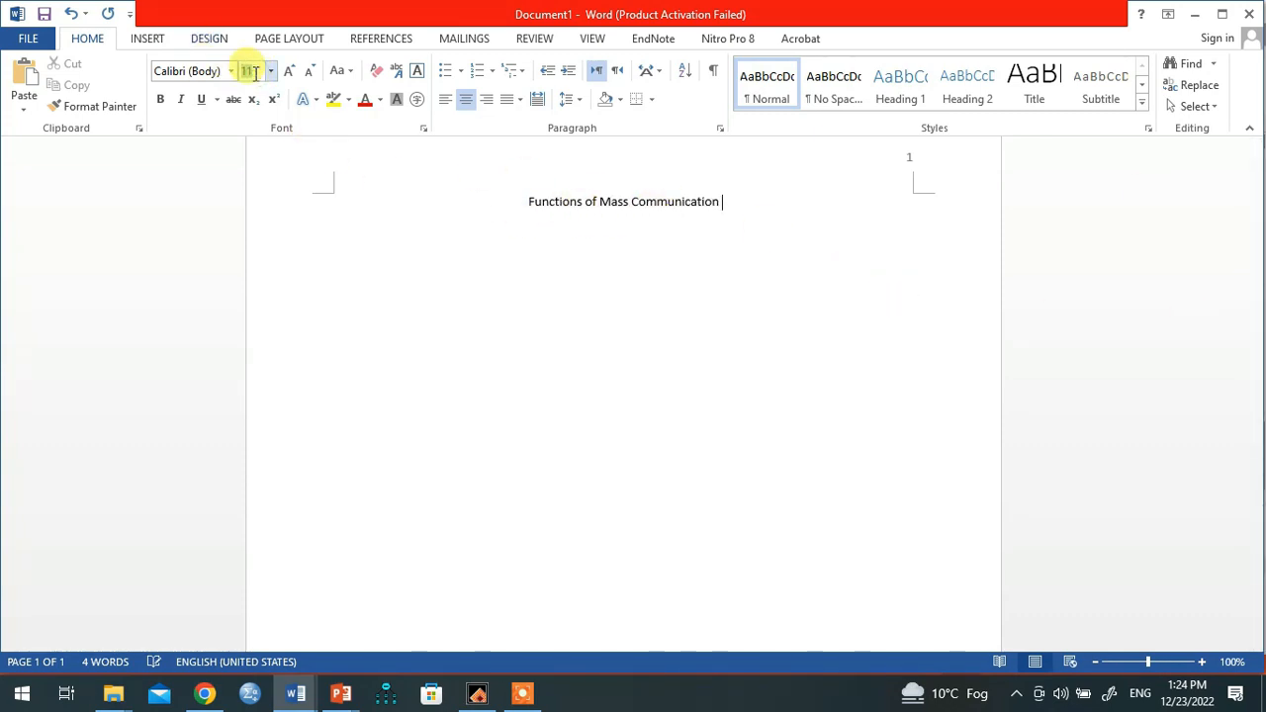
pyautogui.write('12')
pyautogui.click(206, 74)
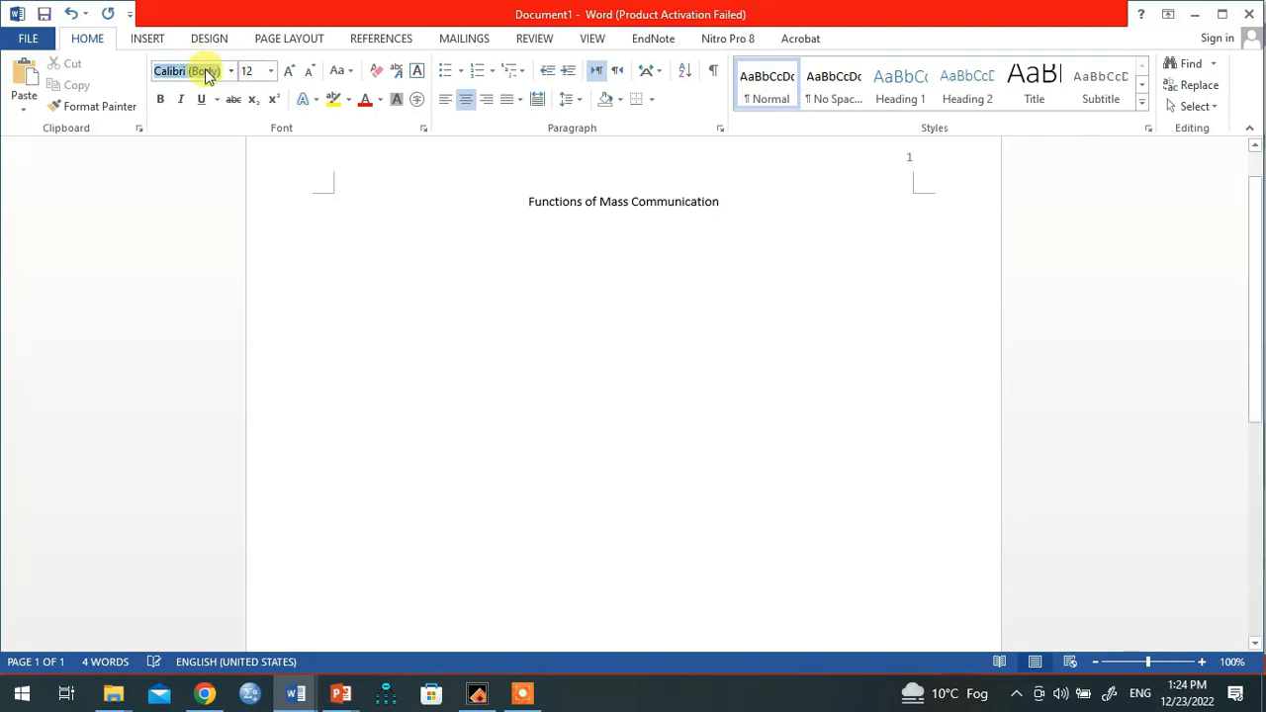
pyautogui.write('Times New Ro')
pyautogui.press('Return')
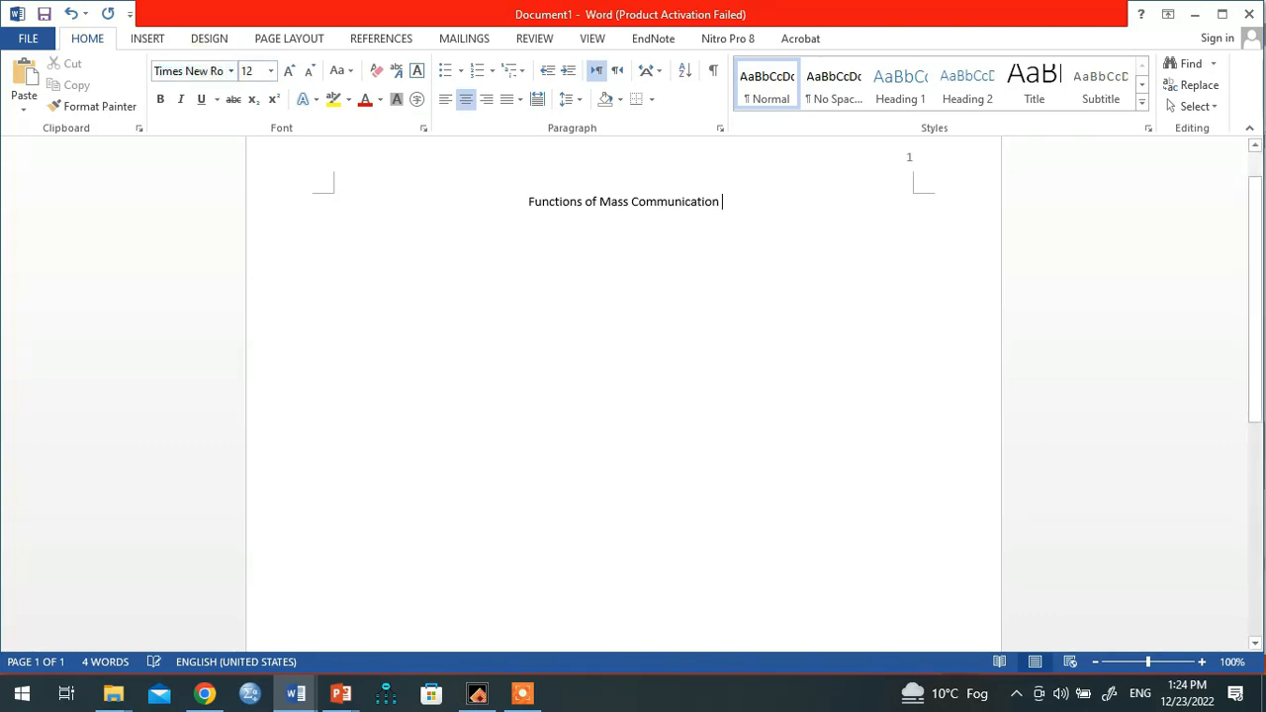
# Step: Make the title bold and start a new centred line below it
pyautogui.moveTo(528, 203); pyautogui.dragTo(754, 207)
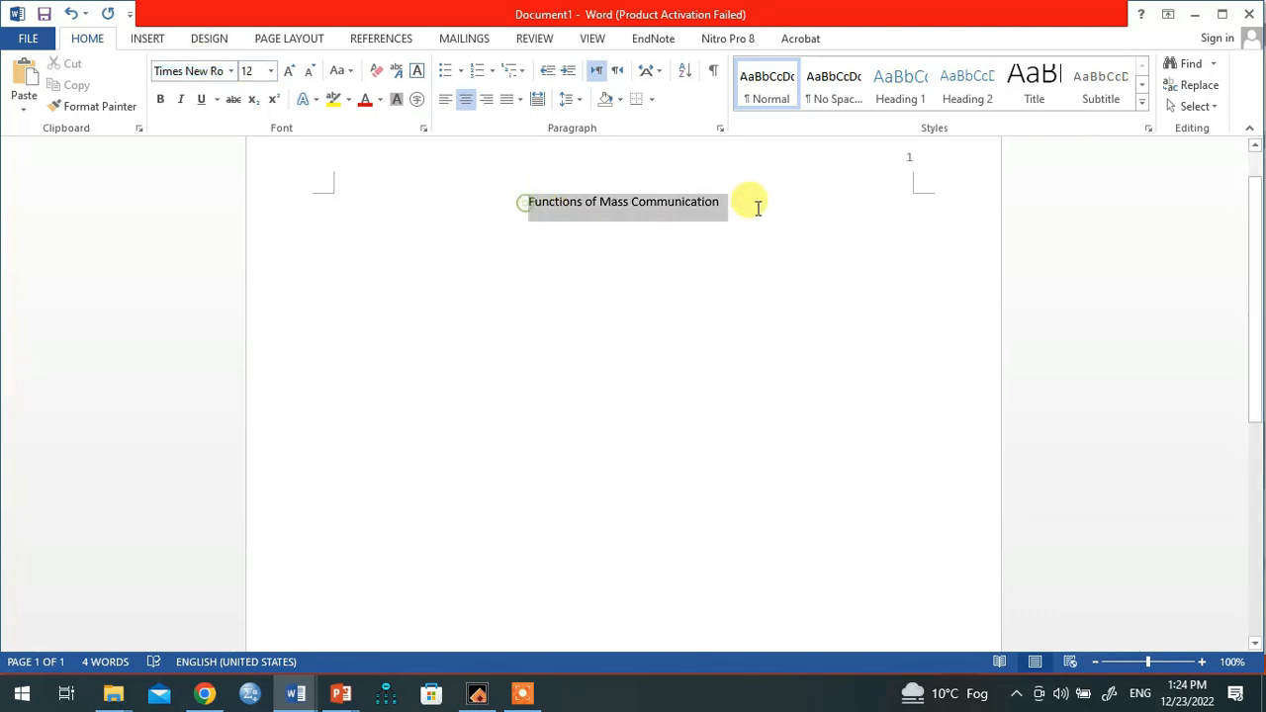
pyautogui.hotkey('ctrl', 'b')
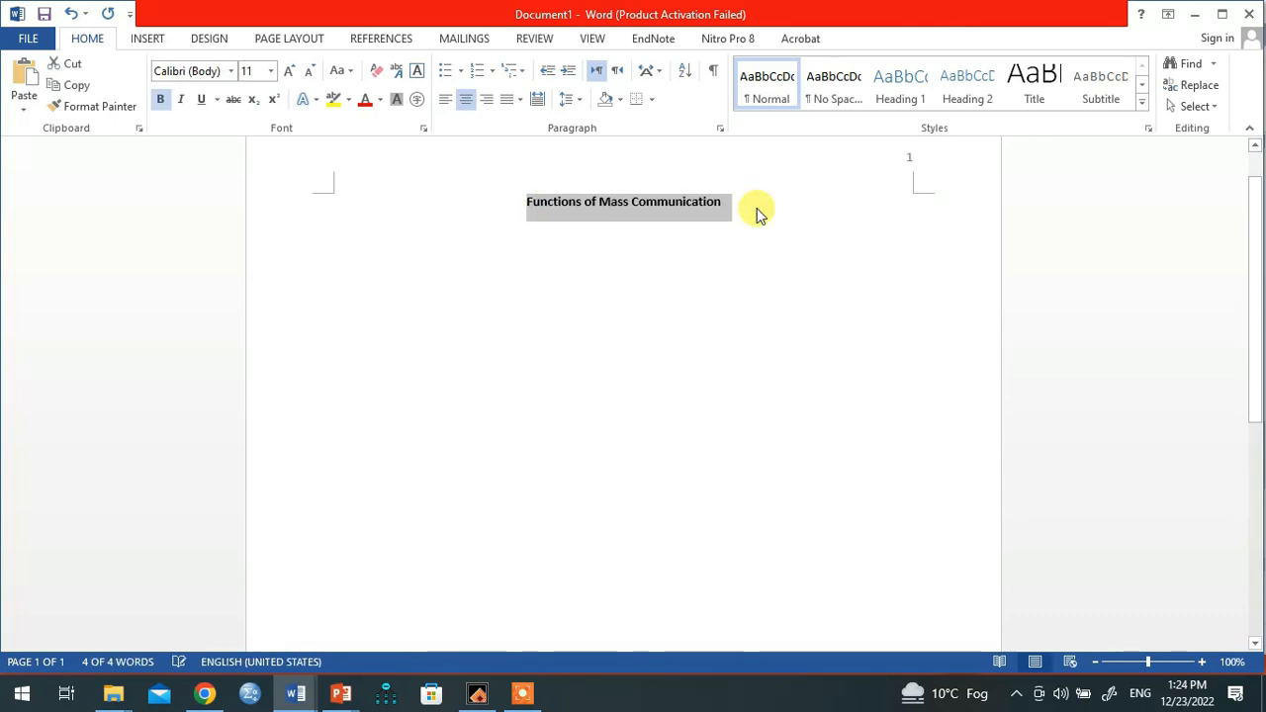
pyautogui.click(708, 235)
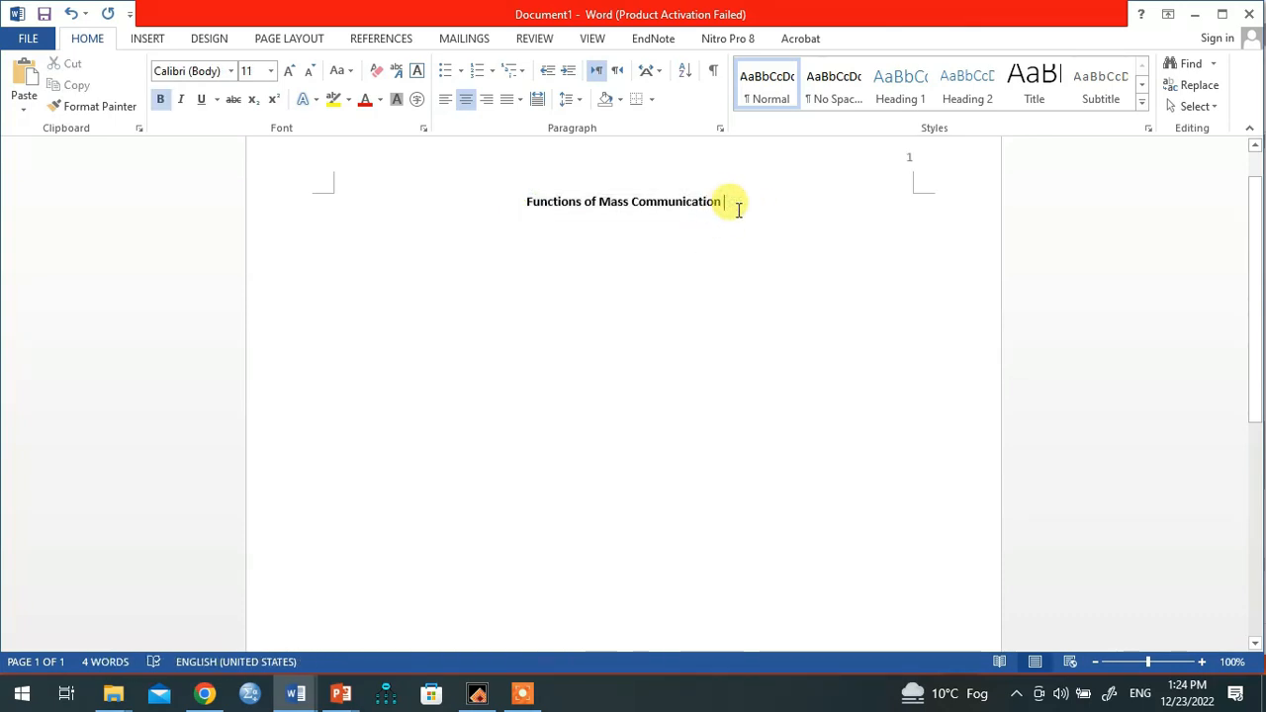
pyautogui.press('Return')
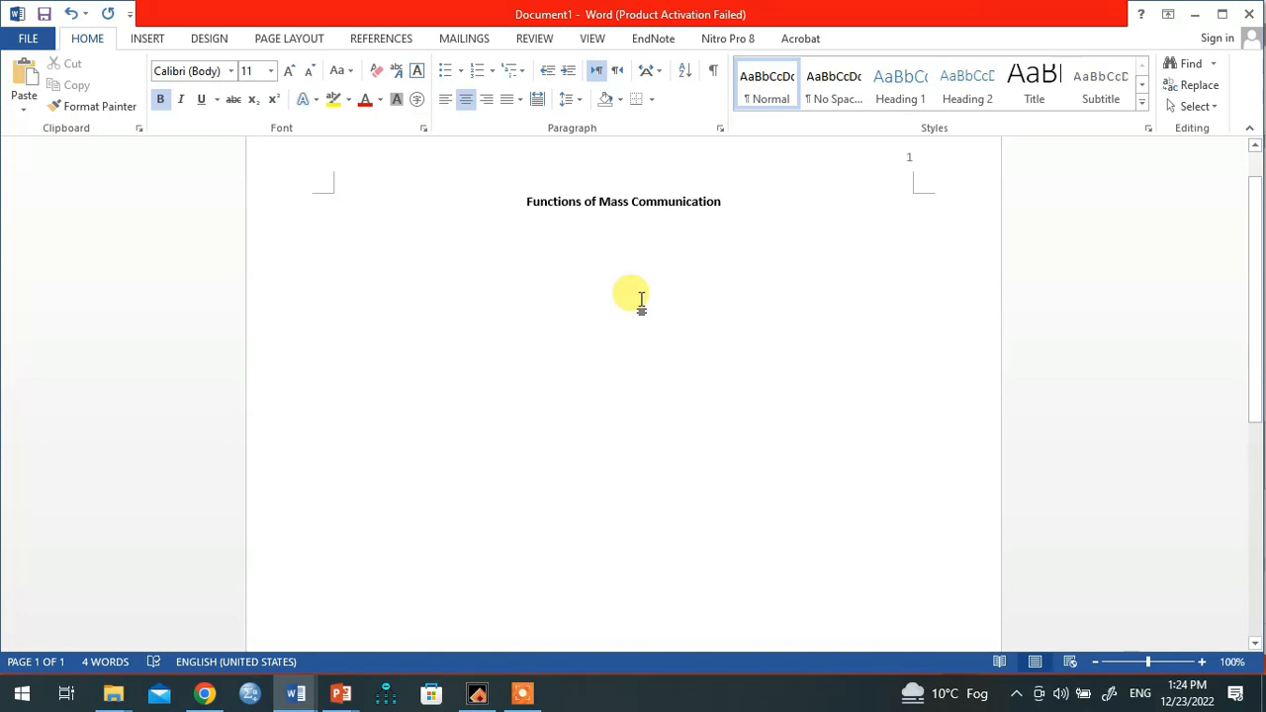
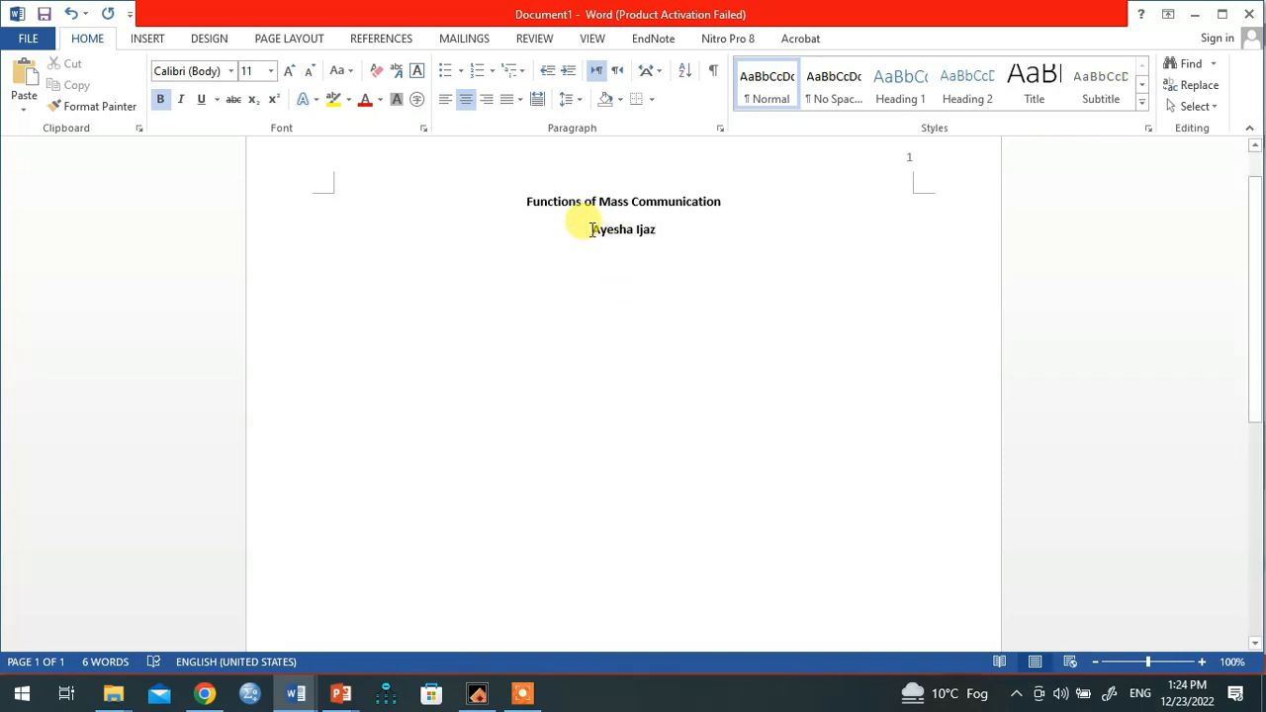
# Step: Type the author's full name below the title, un-bolded, and begin the next centred line
pyautogui.moveTo(587, 230); pyautogui.dragTo(685, 236)
pyautogui.hotkey('ctrl', 'b')
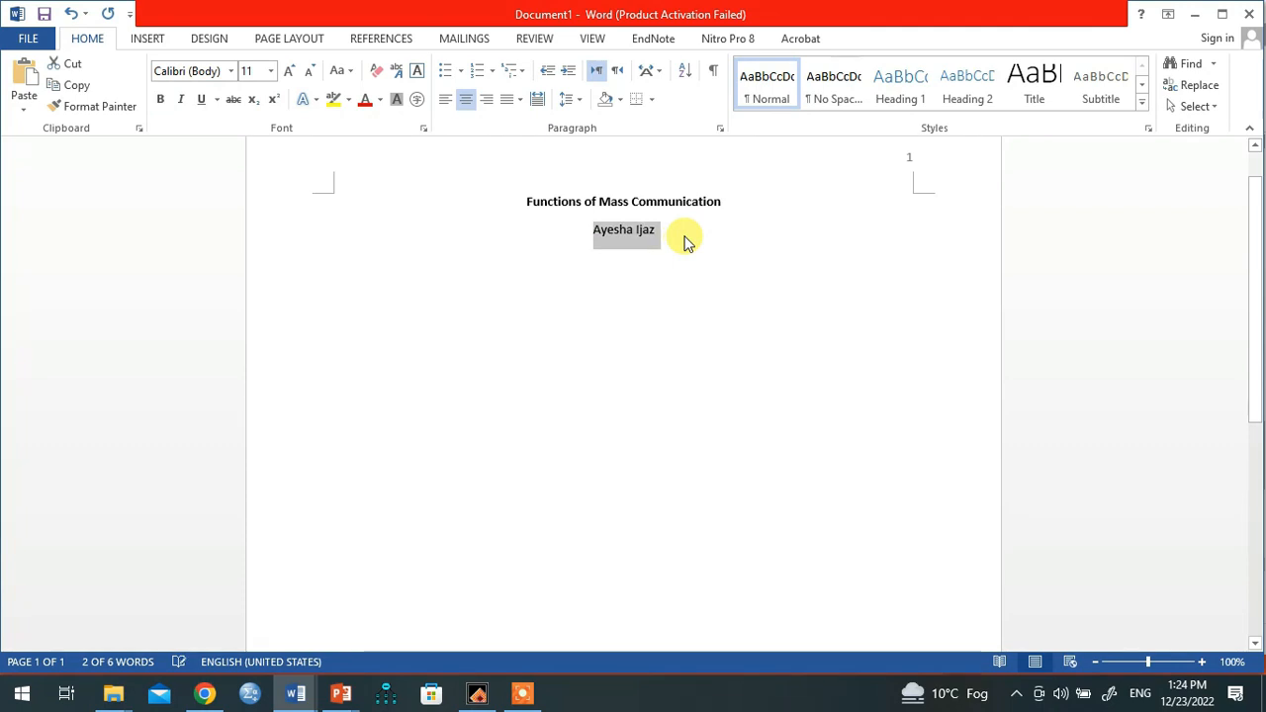
pyautogui.click(668, 235)
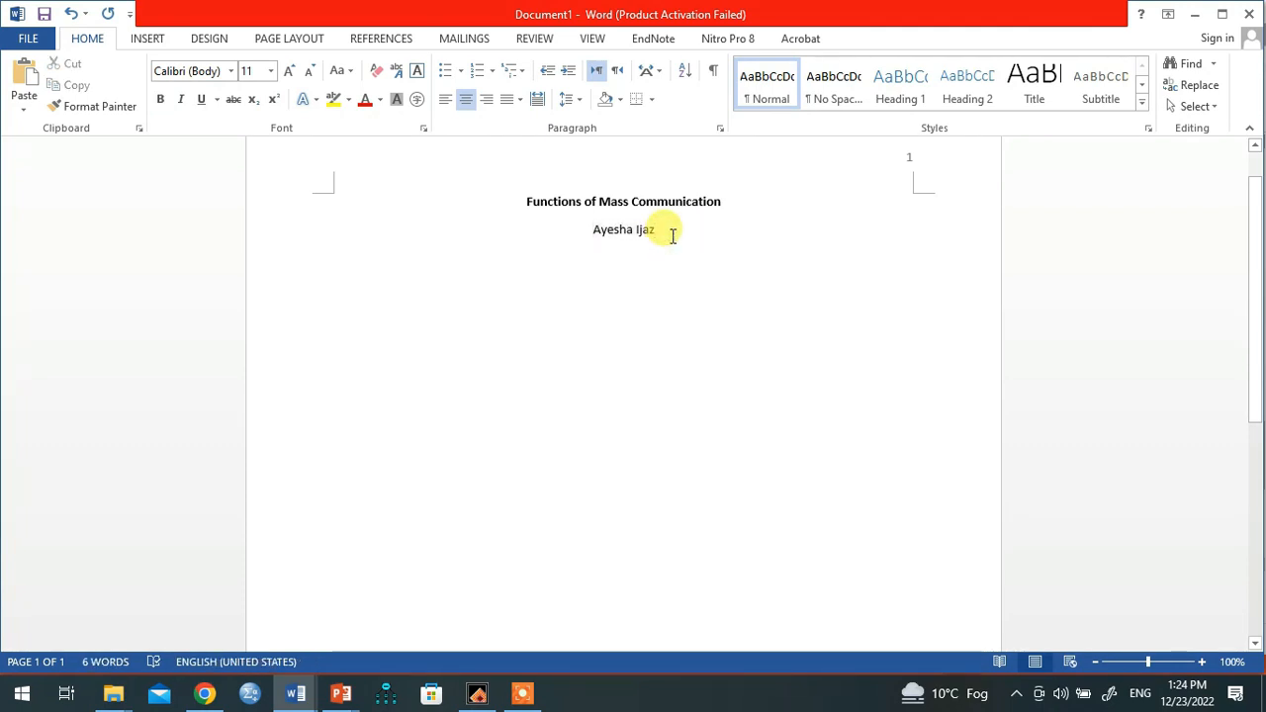
pyautogui.press('Return')
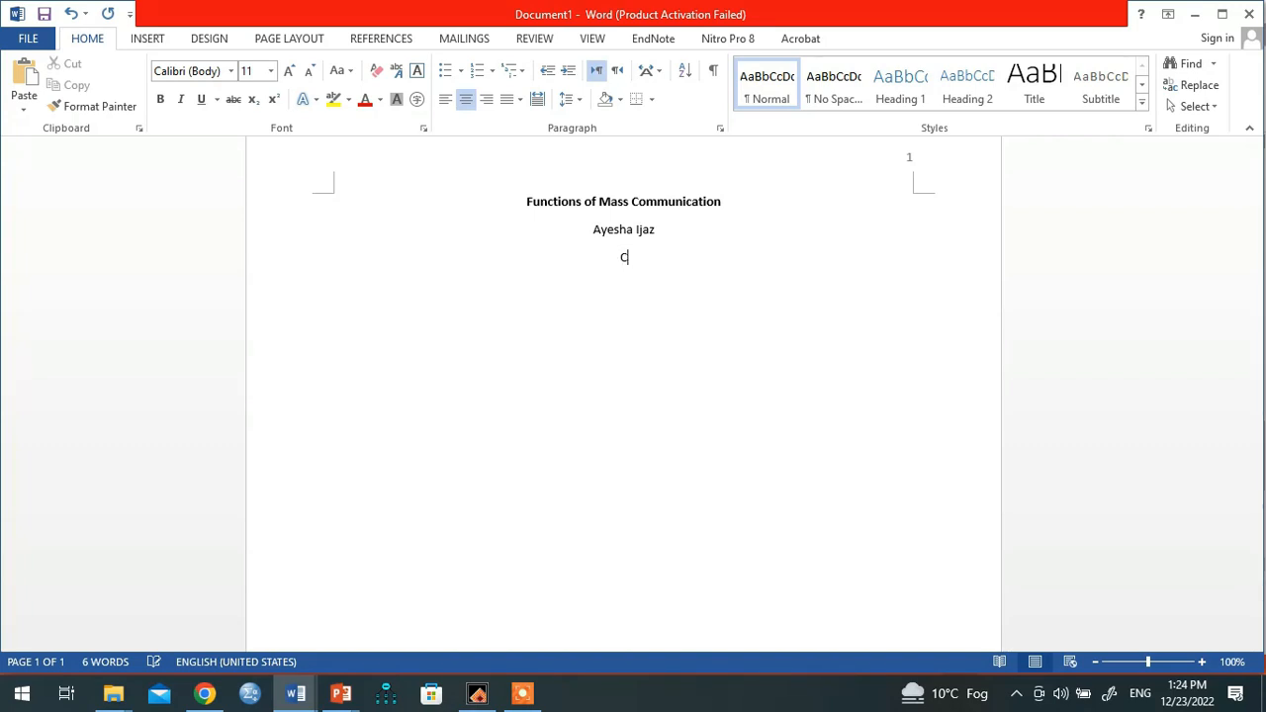
# Step: Type the affiliation 'Centre for Media and Communication Studies, University of Gujrat' on the third line
pyautogui.write('Centre for Media and ')
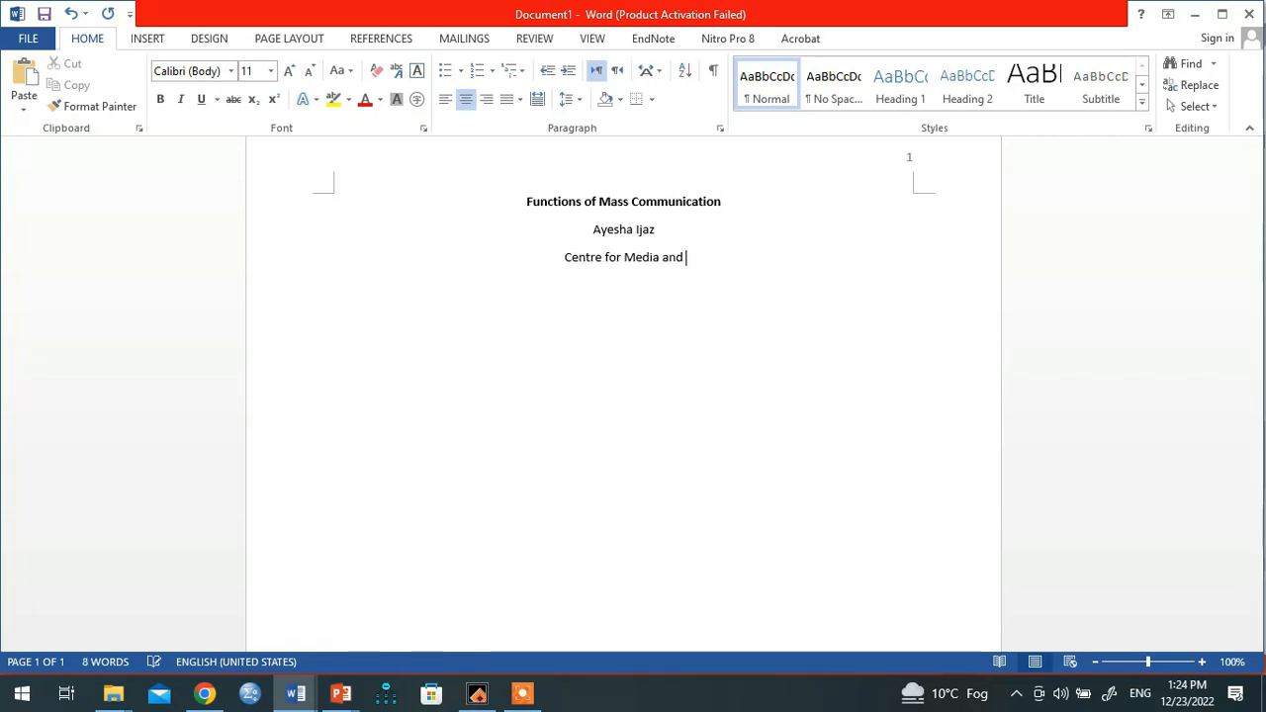
pyautogui.write('COmmunic')
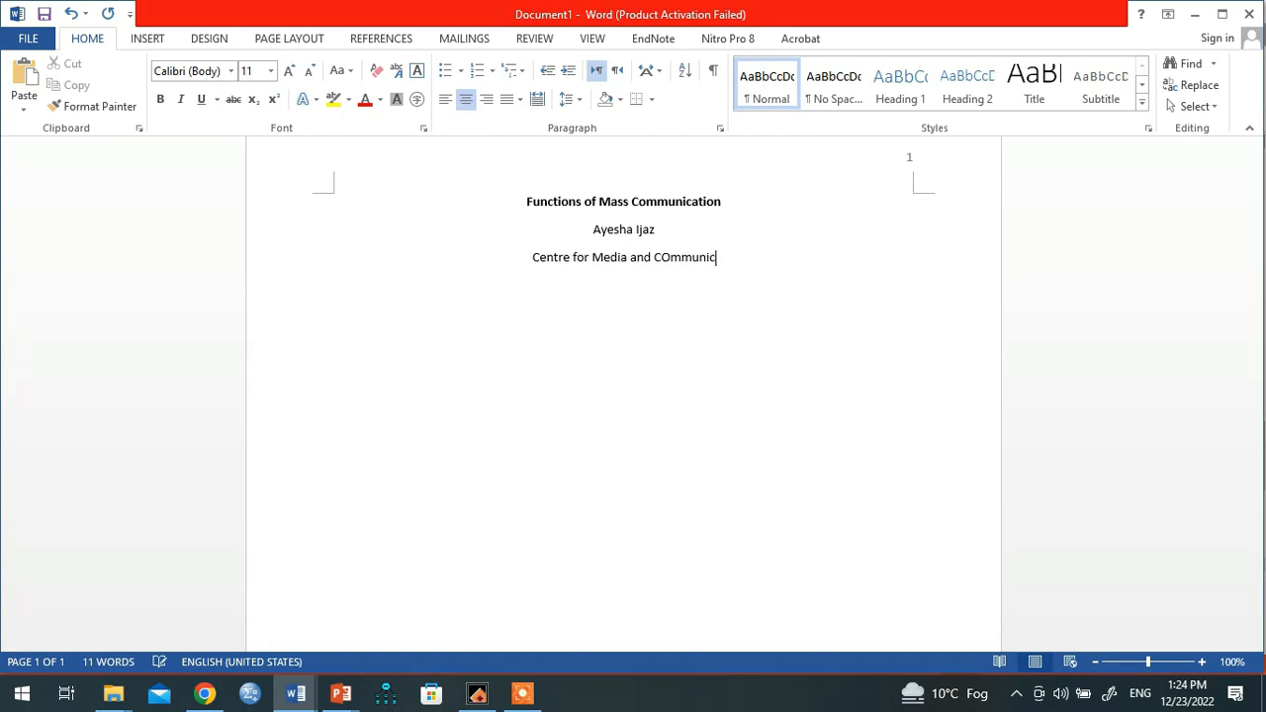
pyautogui.write('ation Stud')
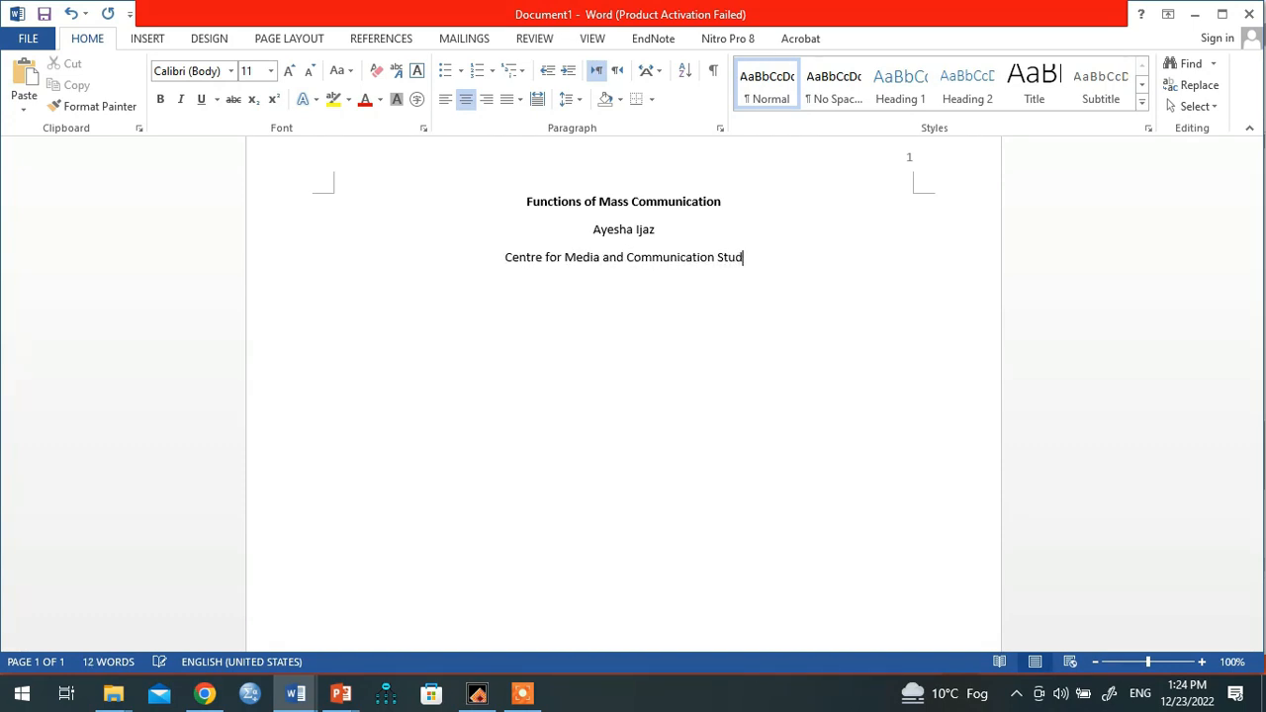
pyautogui.write('ies, U')
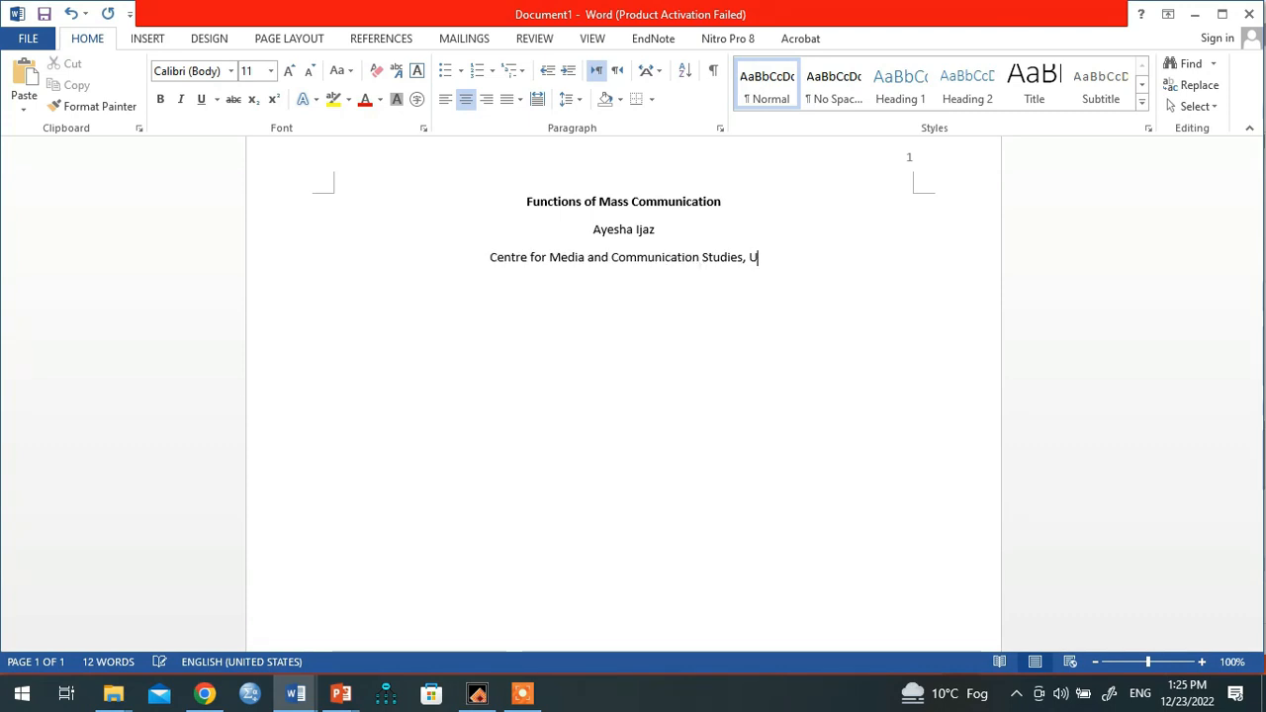
pyautogui.write('niversity')
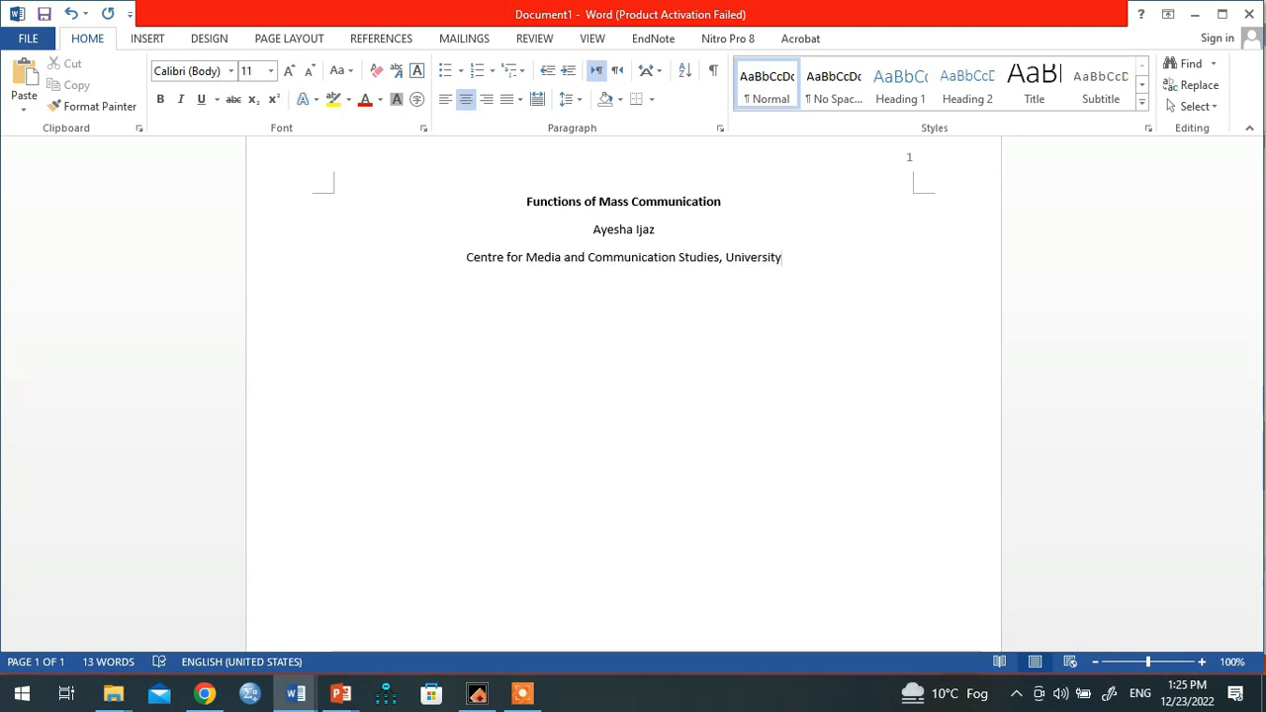
pyautogui.write(' of Gu')
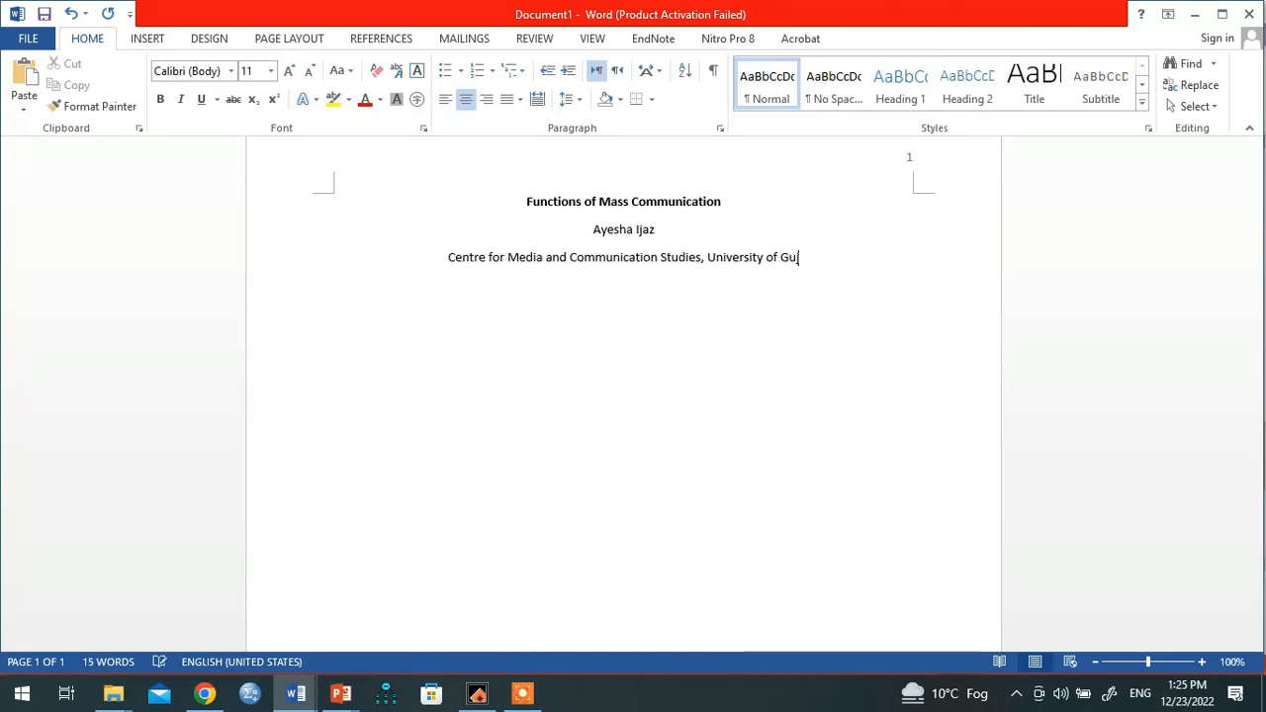
pyautogui.write('jrat')
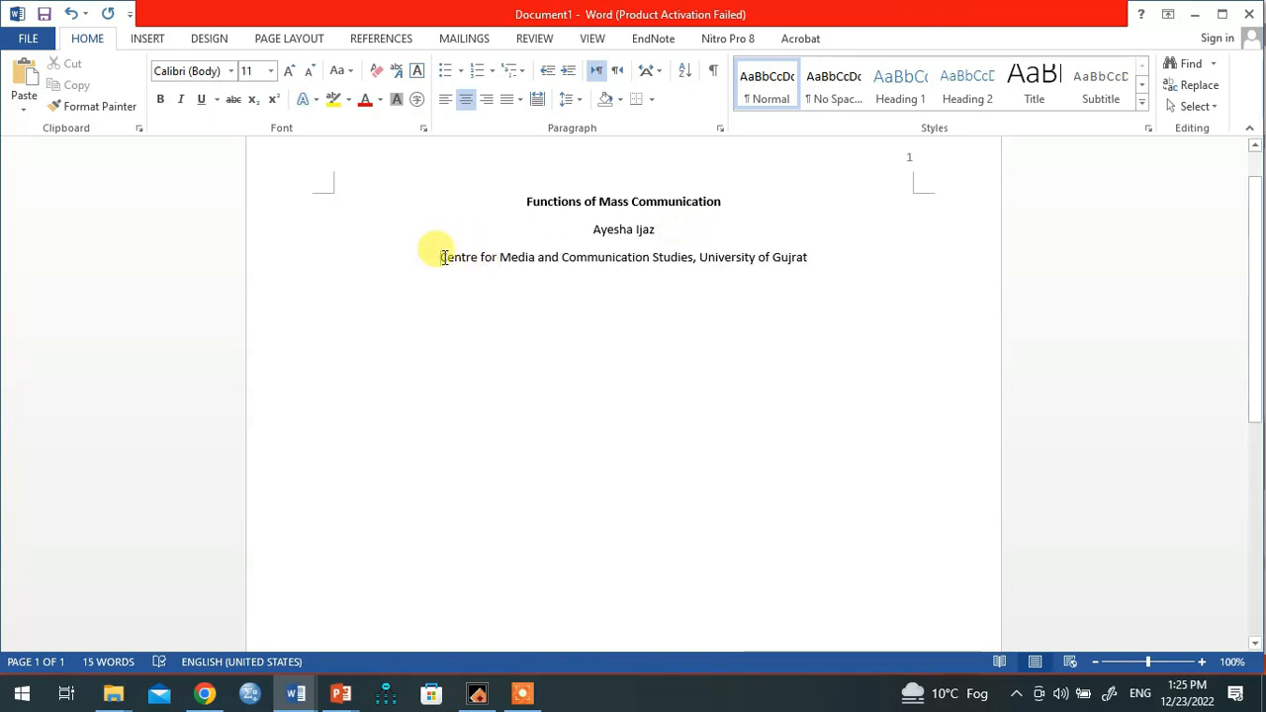
pyautogui.moveTo(440, 257); pyautogui.dragTo(827, 260)
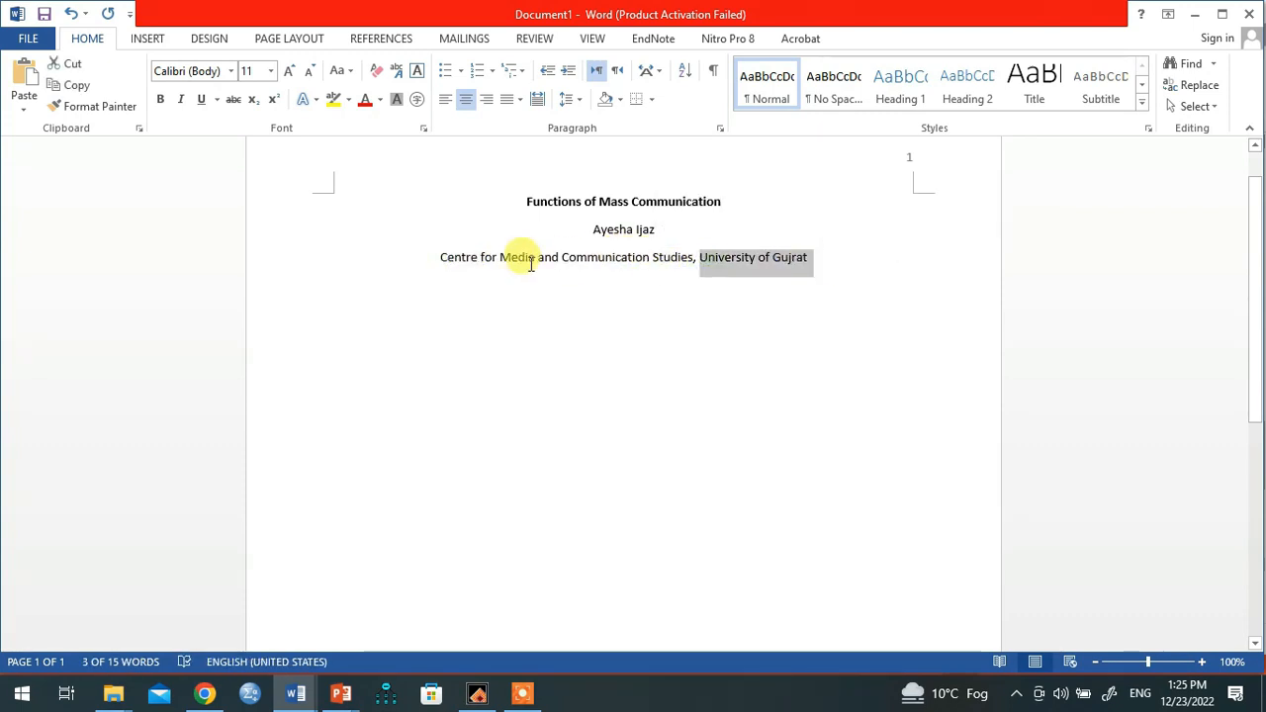
pyautogui.click(817, 258)
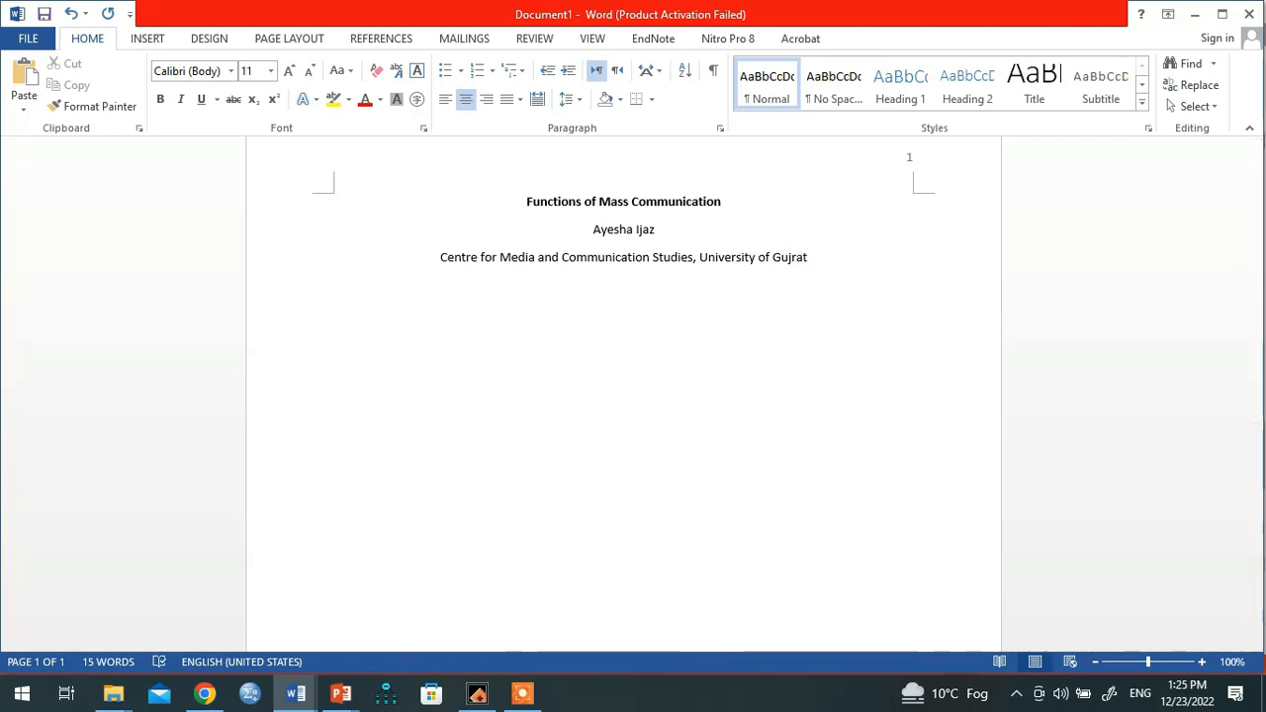
# Step: Type the course line 'MCM101: Introduction to Mass Communication'
pyautogui.write('MCM101')
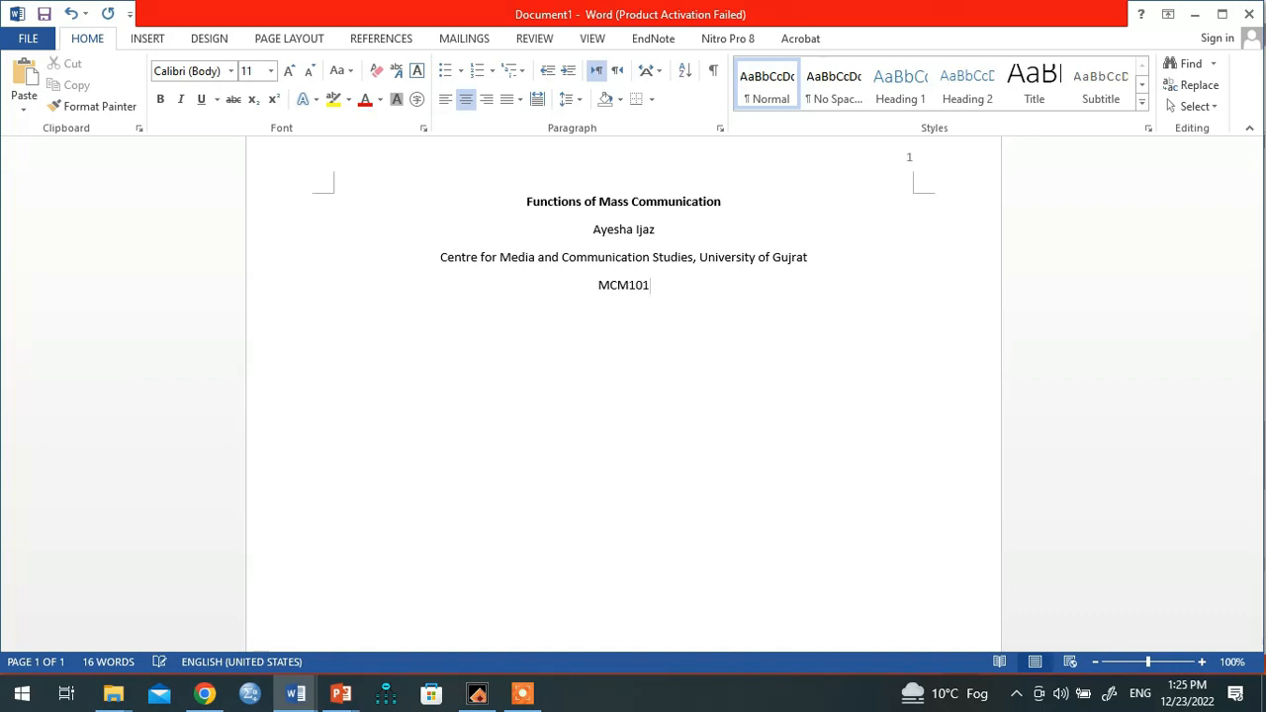
pyautogui.write(': In')
pyautogui.write('tro')
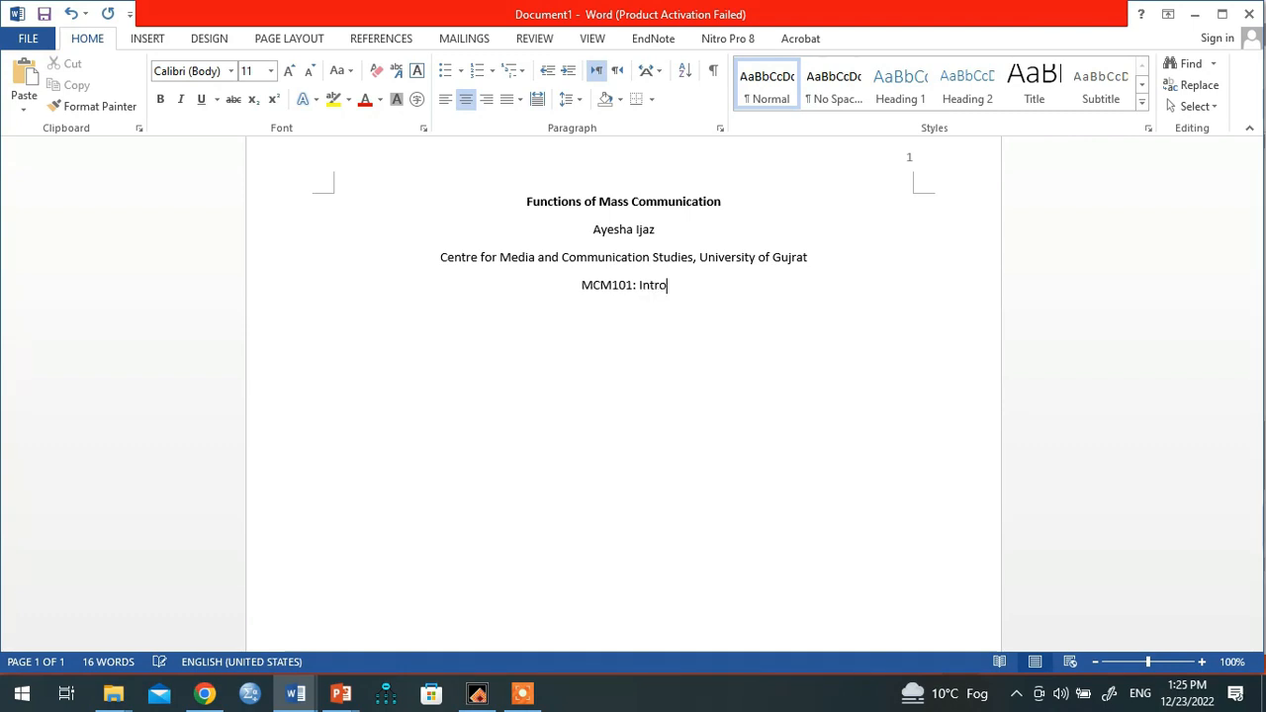
pyautogui.write('duction to ')
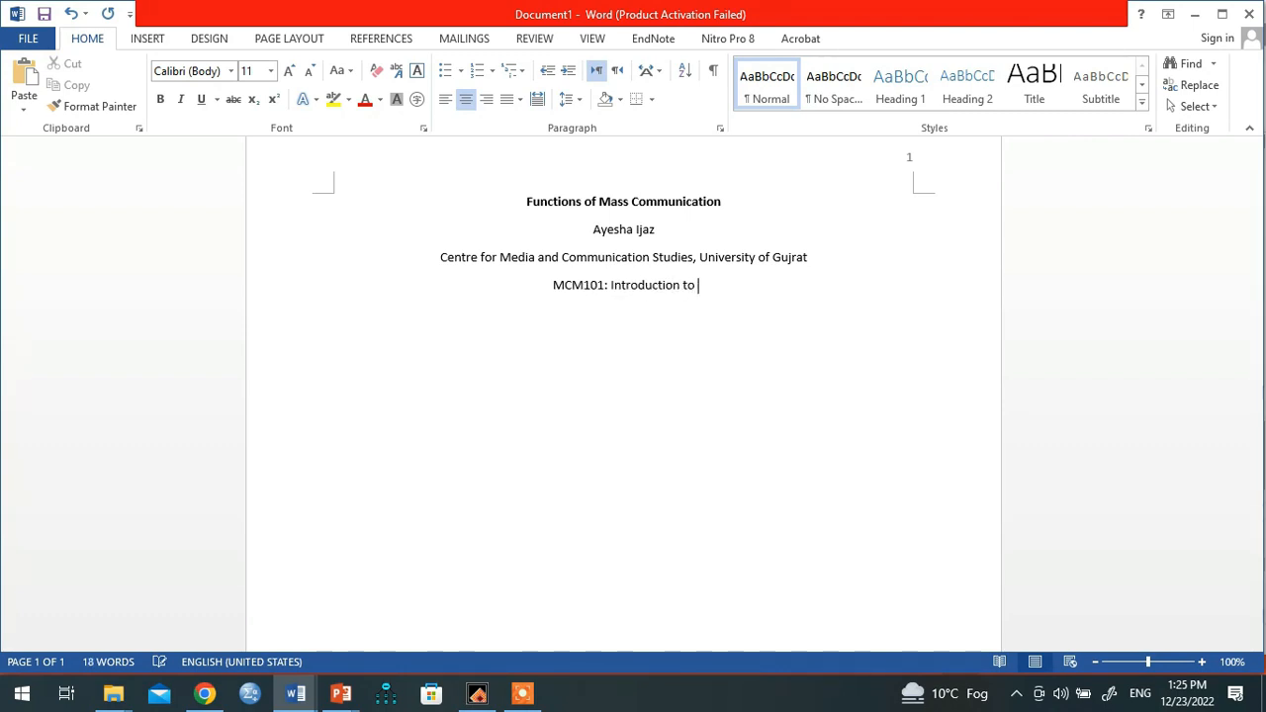
pyautogui.write('Mass COm')
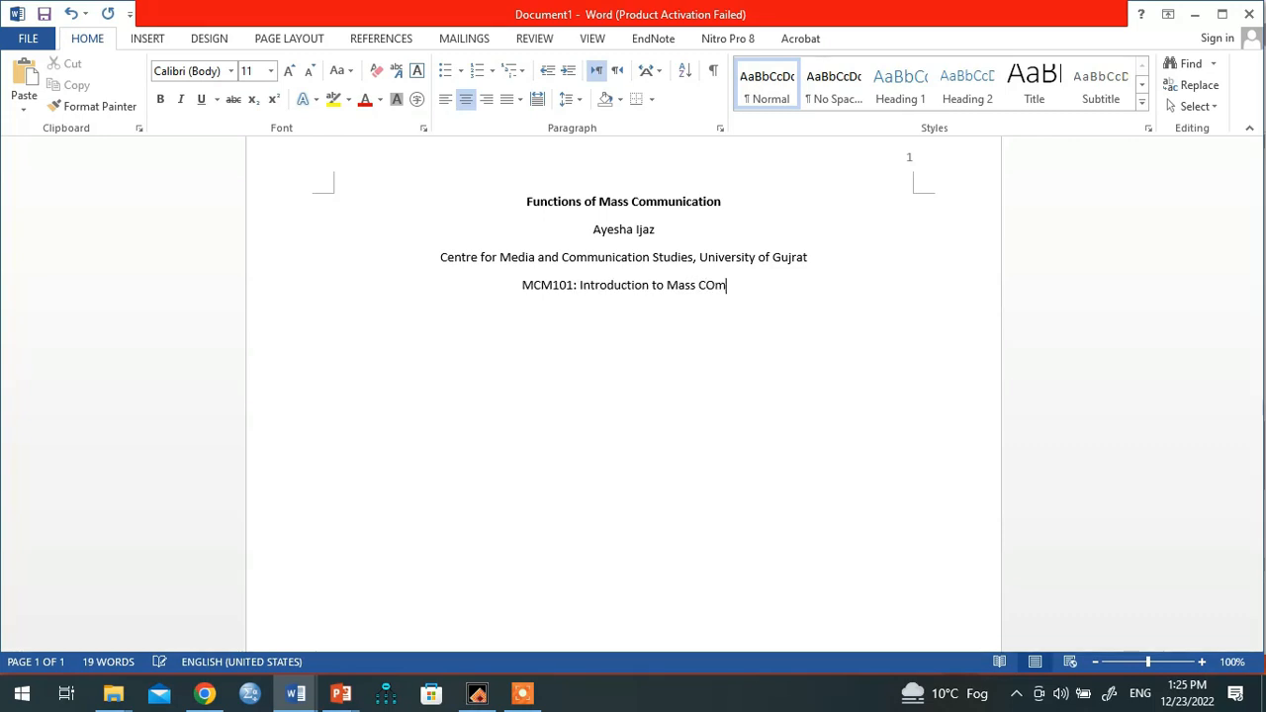
pyautogui.write('munication')
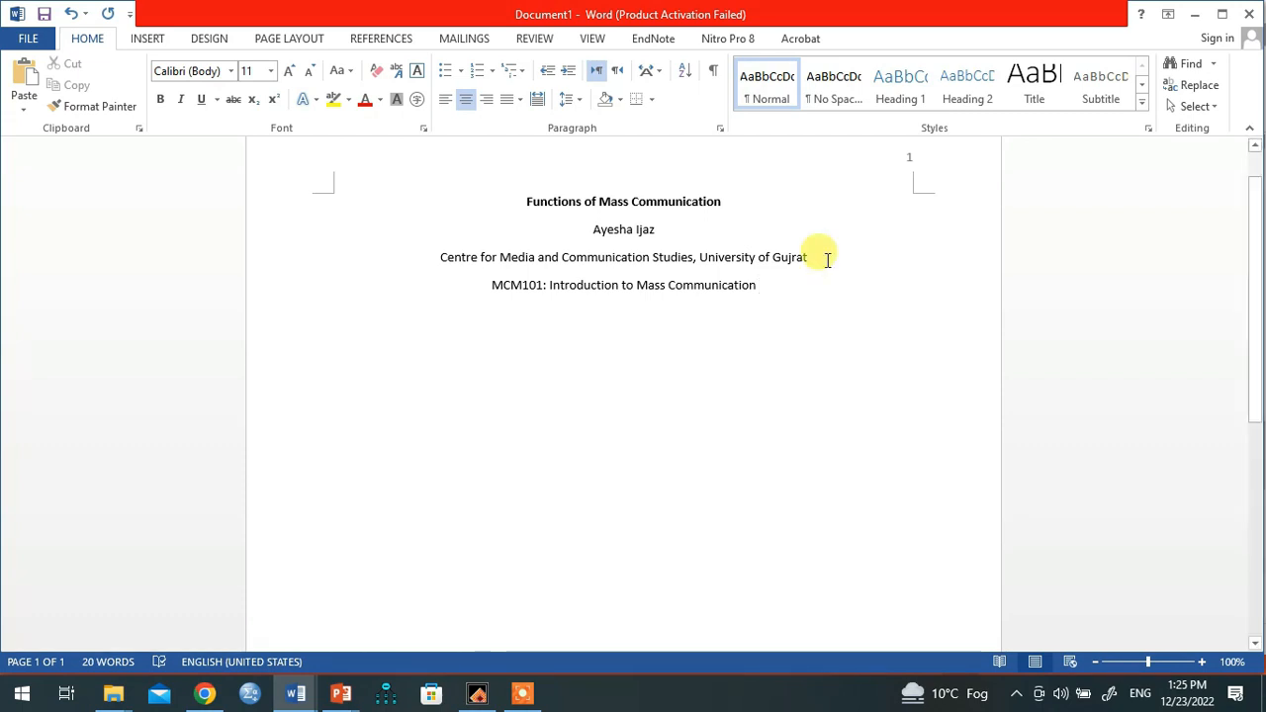
# Step: On a new line, enter the instructor's name, replacing the 'Dr.' title with 'Professor'
pyautogui.press('Return')
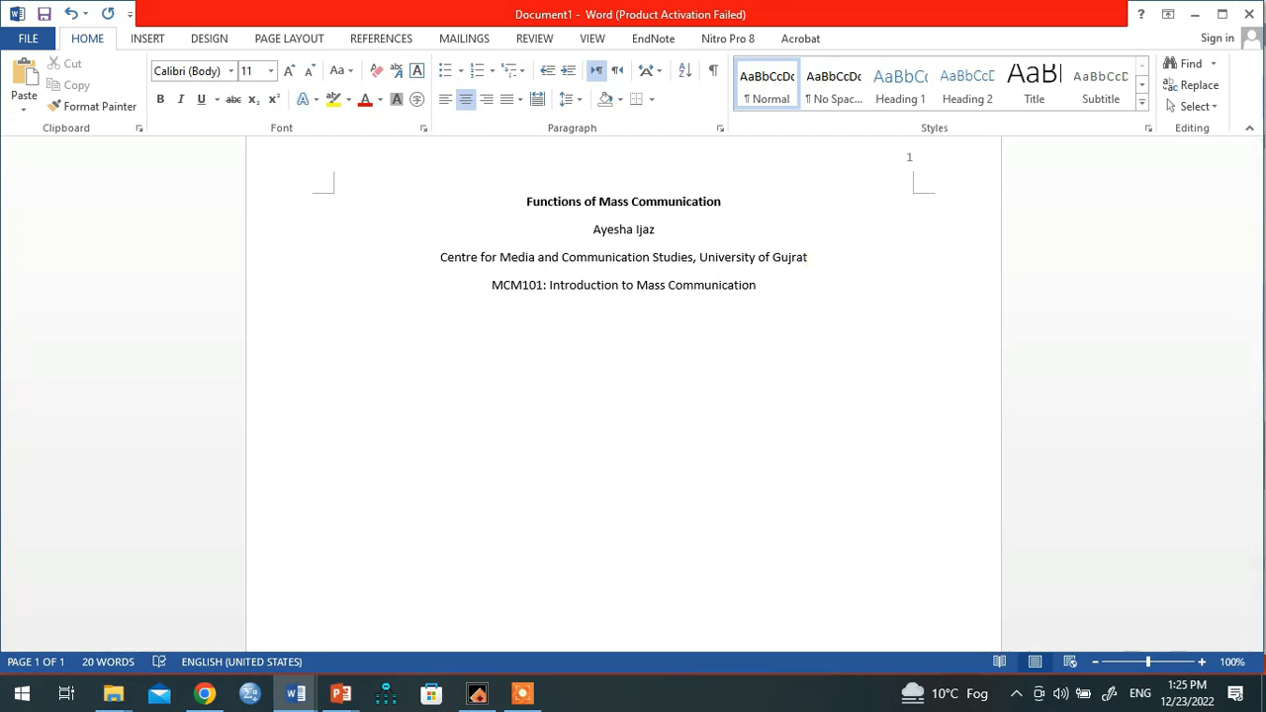
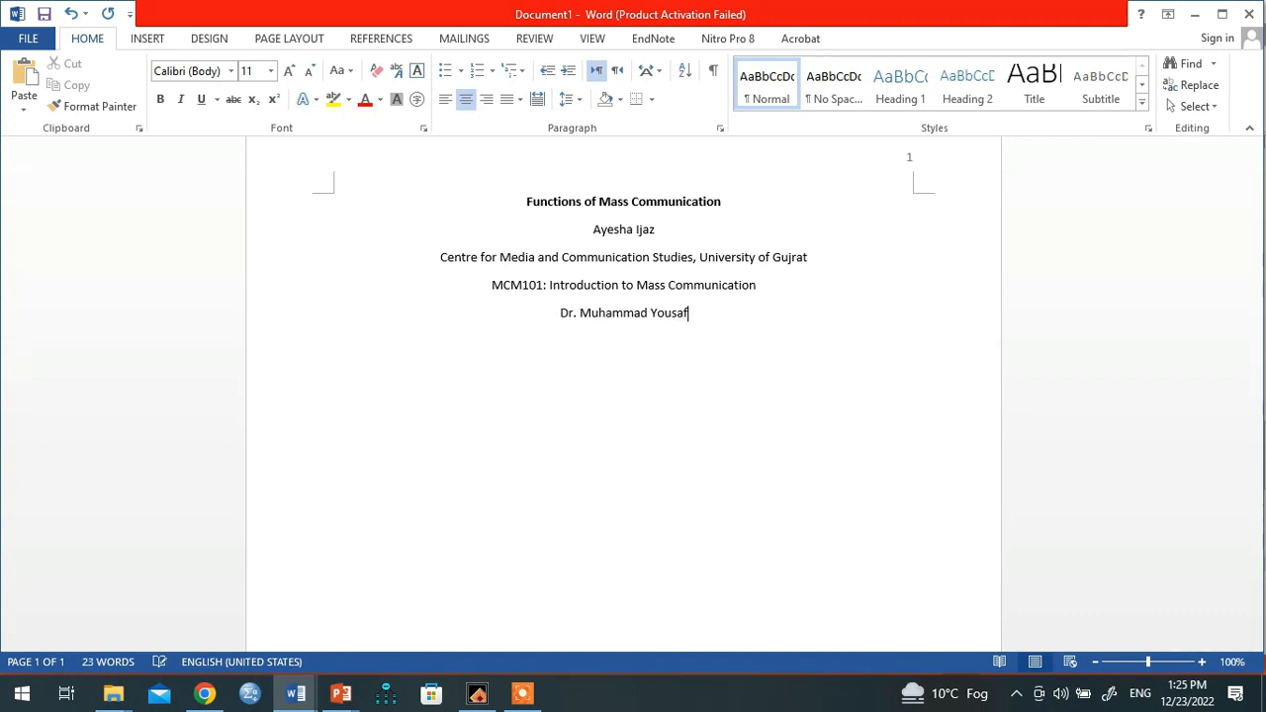
pyautogui.doubleClick(566, 314)
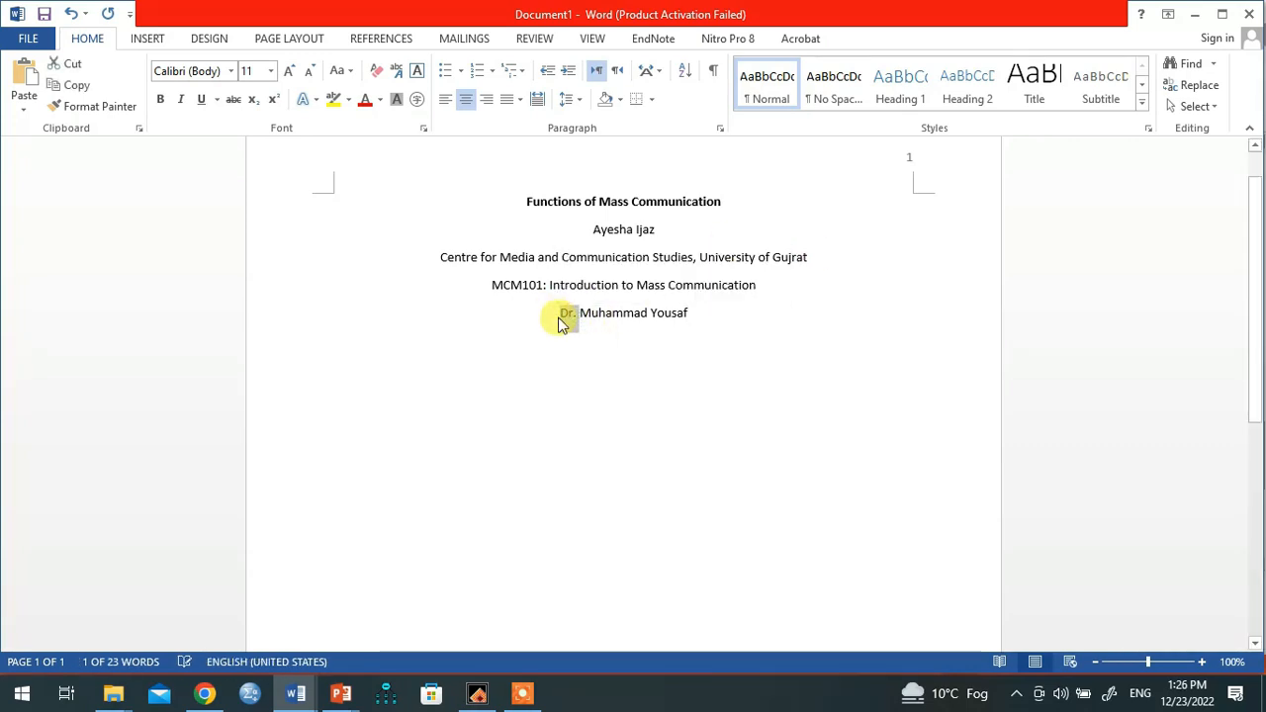
pyautogui.write('Profeesor')
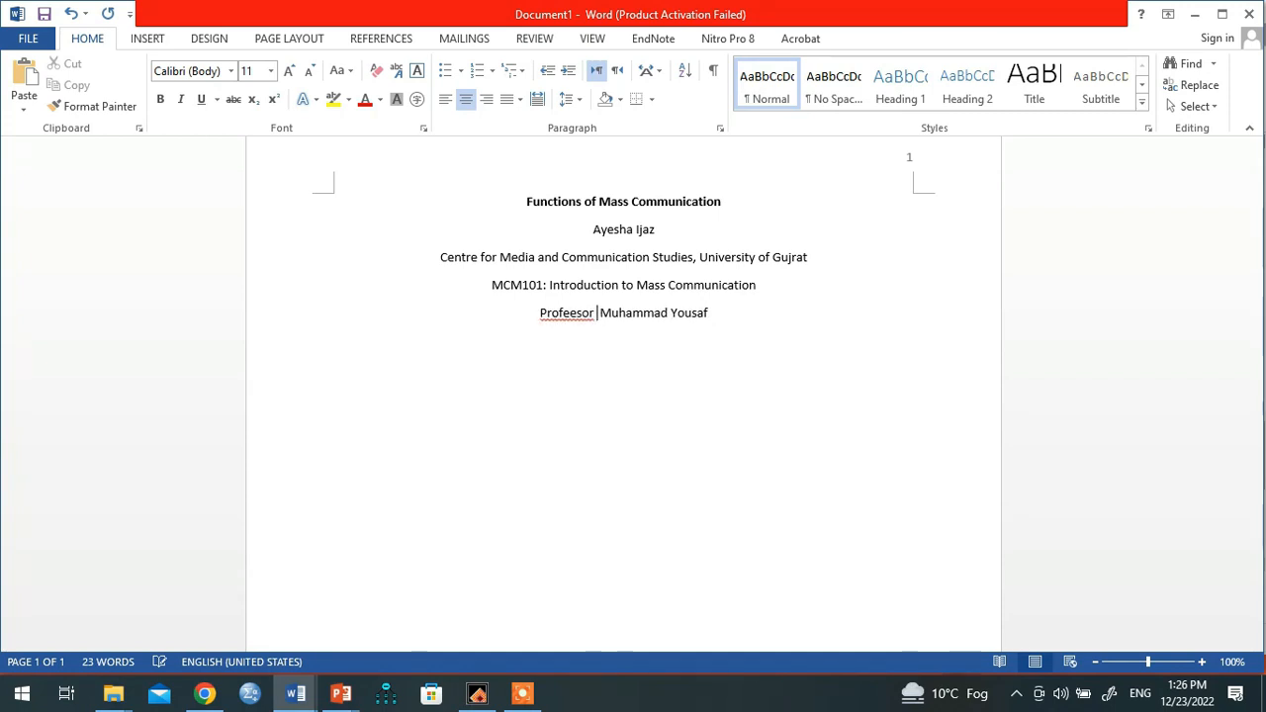
pyautogui.rightClick(557, 319)
pyautogui.click(631, 333)
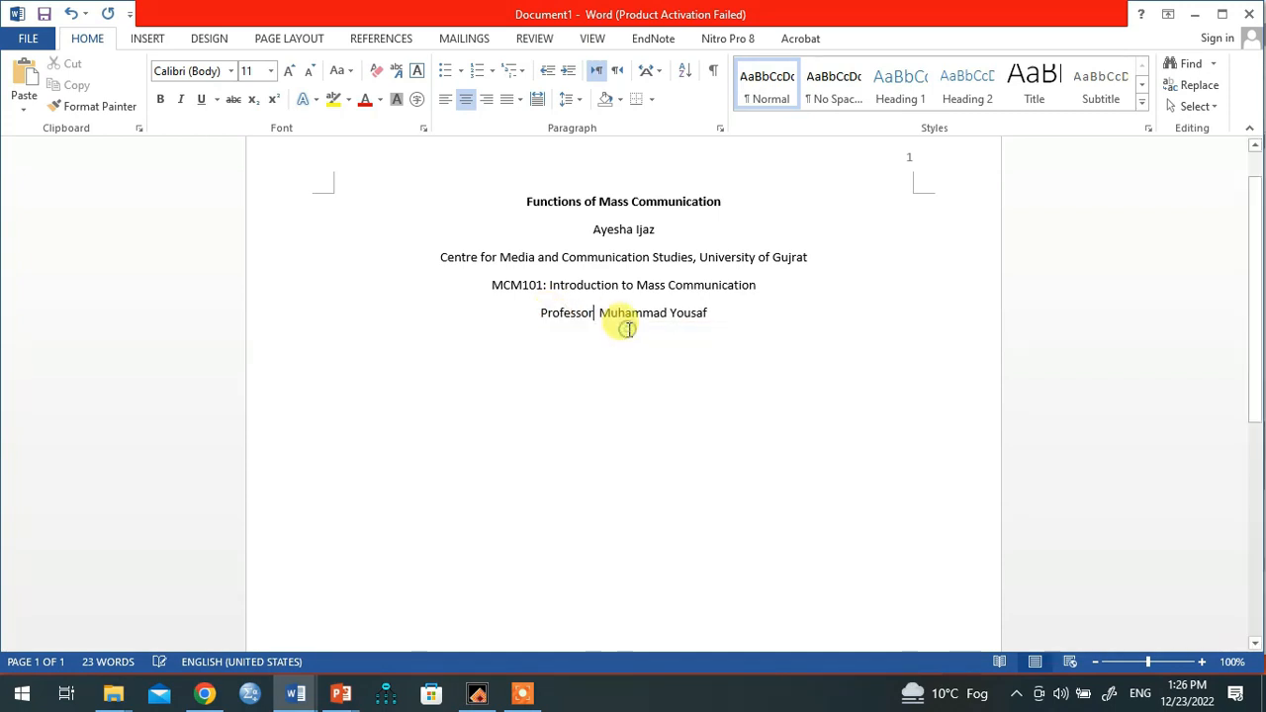
# Step: Replace the Professor title with ', Ph.D.' after the instructor's name, fixing spelling suggestions
pyautogui.doubleClick(577, 324)
pyautogui.press('BackSpace')
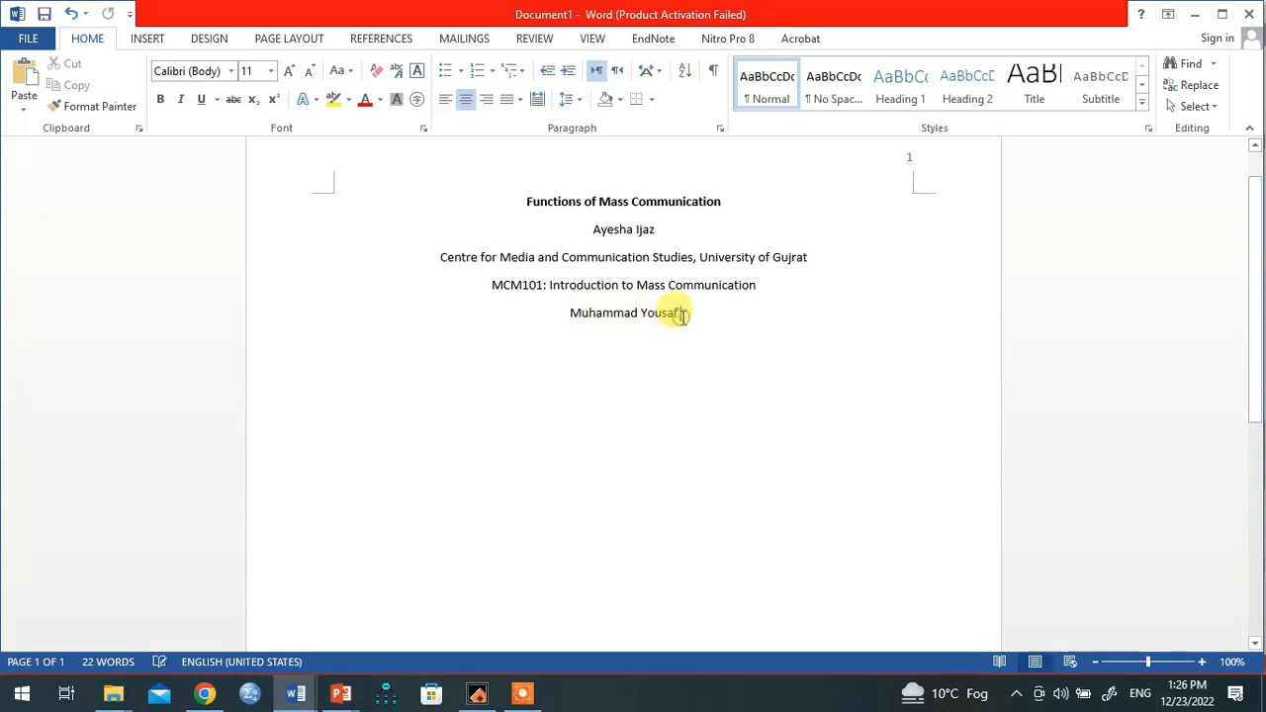
pyautogui.write(', Ph')
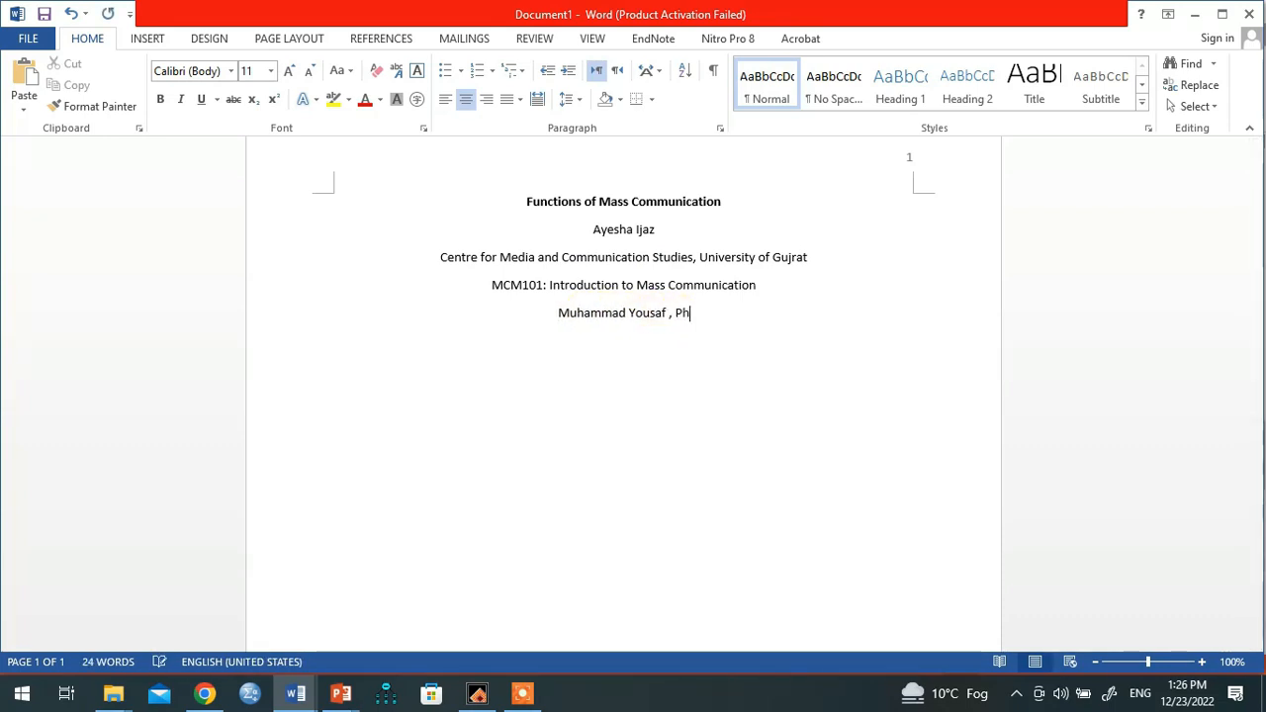
pyautogui.write('.D')
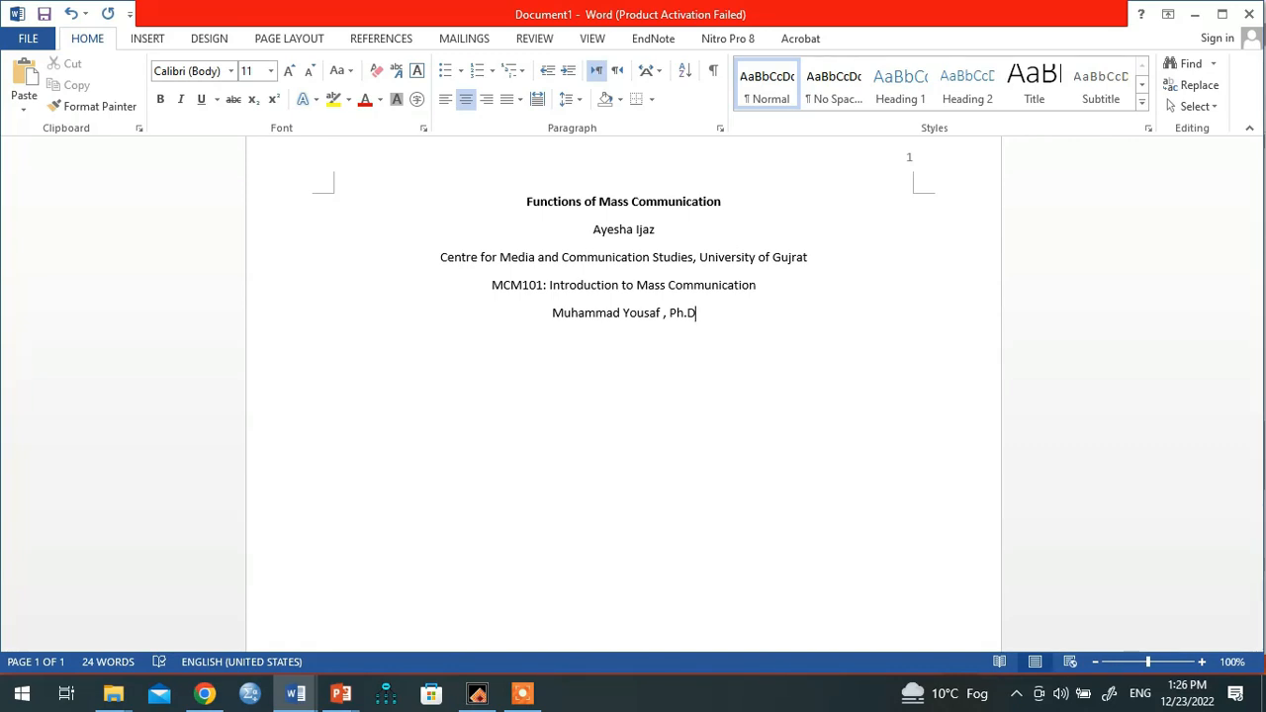
pyautogui.rightClick(655, 315)
pyautogui.click(707, 334)
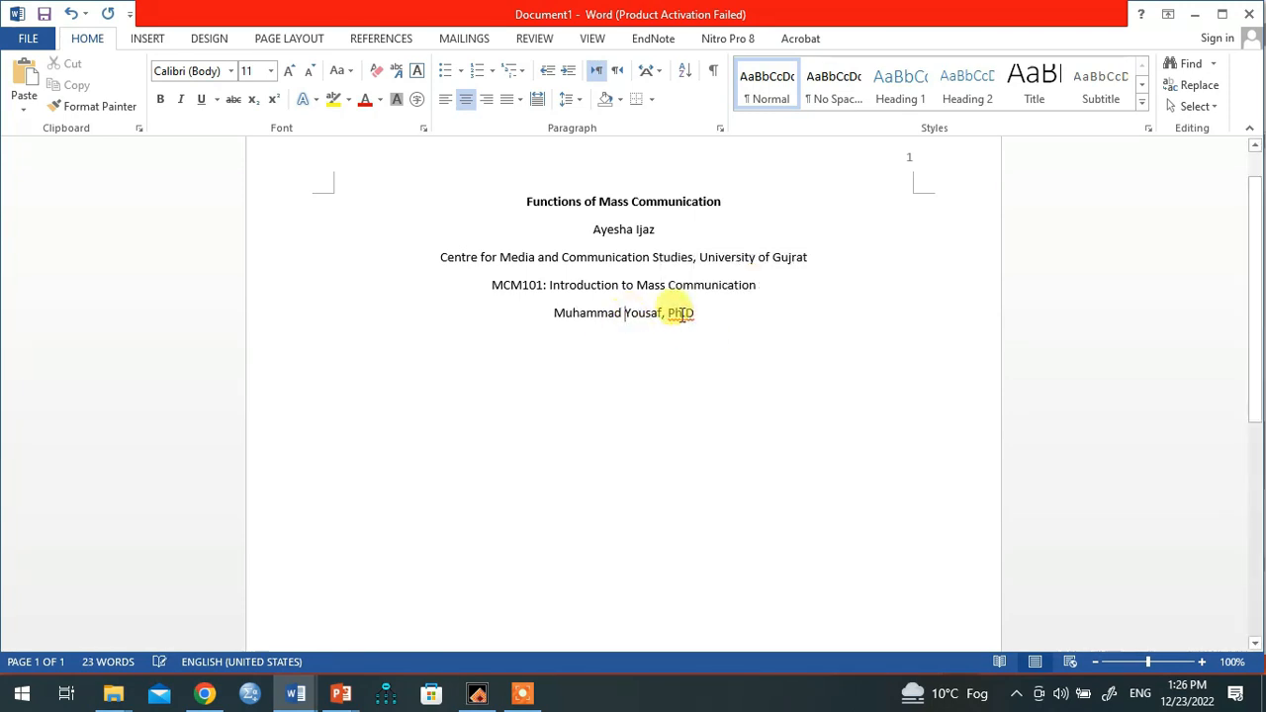
pyautogui.rightClick(683, 314)
pyautogui.click(728, 332)
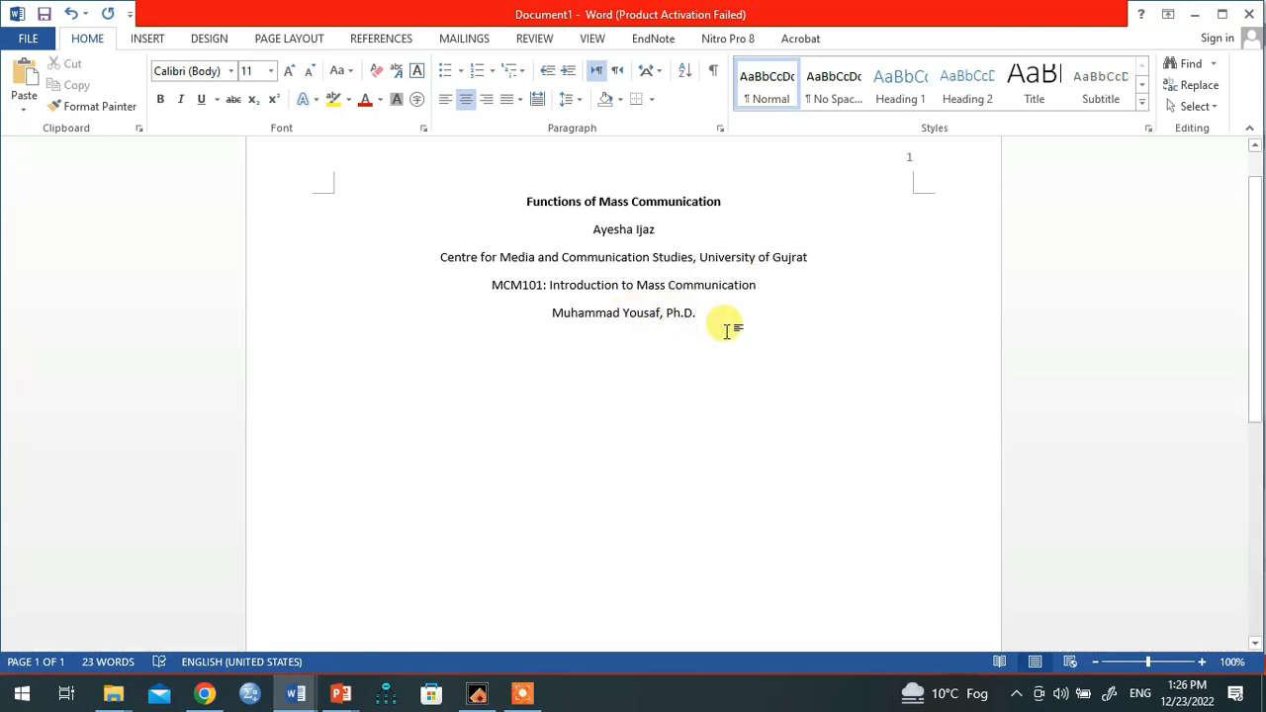
pyautogui.press('Return')
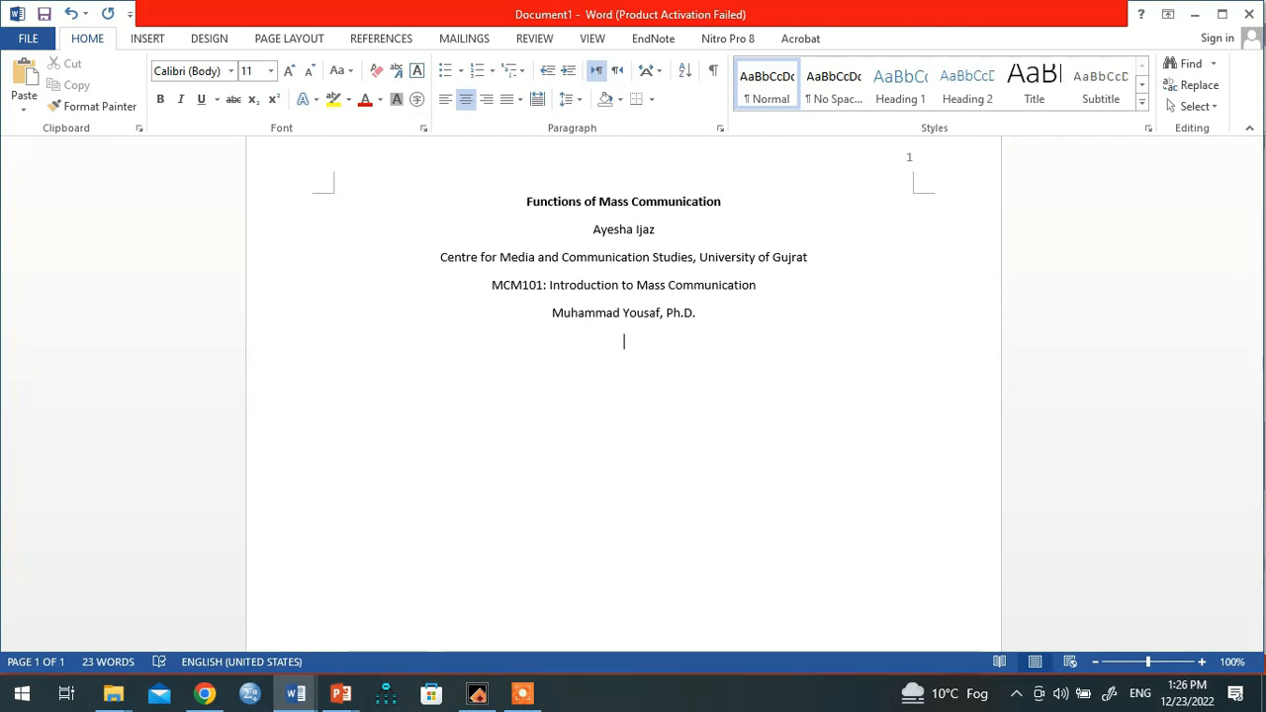
# Step: Enter the date 'December 23, 2022' using Word's AutoComplete suggestion
pyautogui.write('Dece')
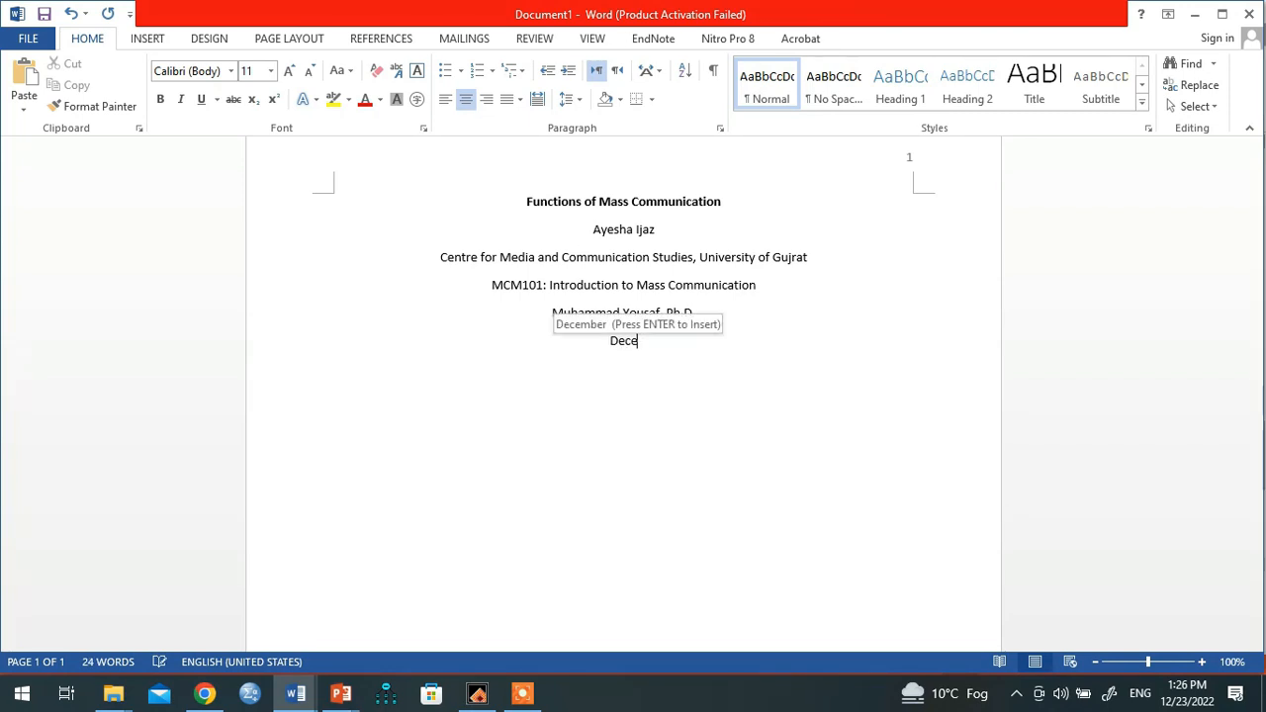
pyautogui.write('mber 23')
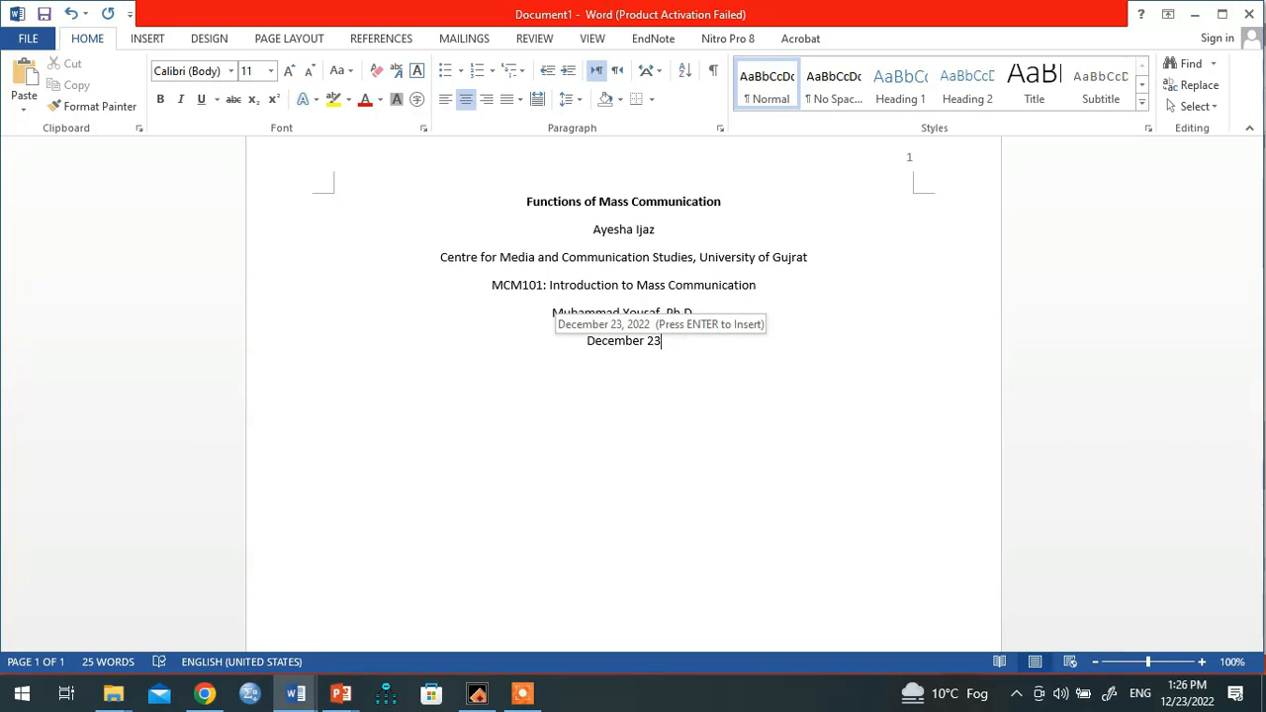
pyautogui.press('Return')
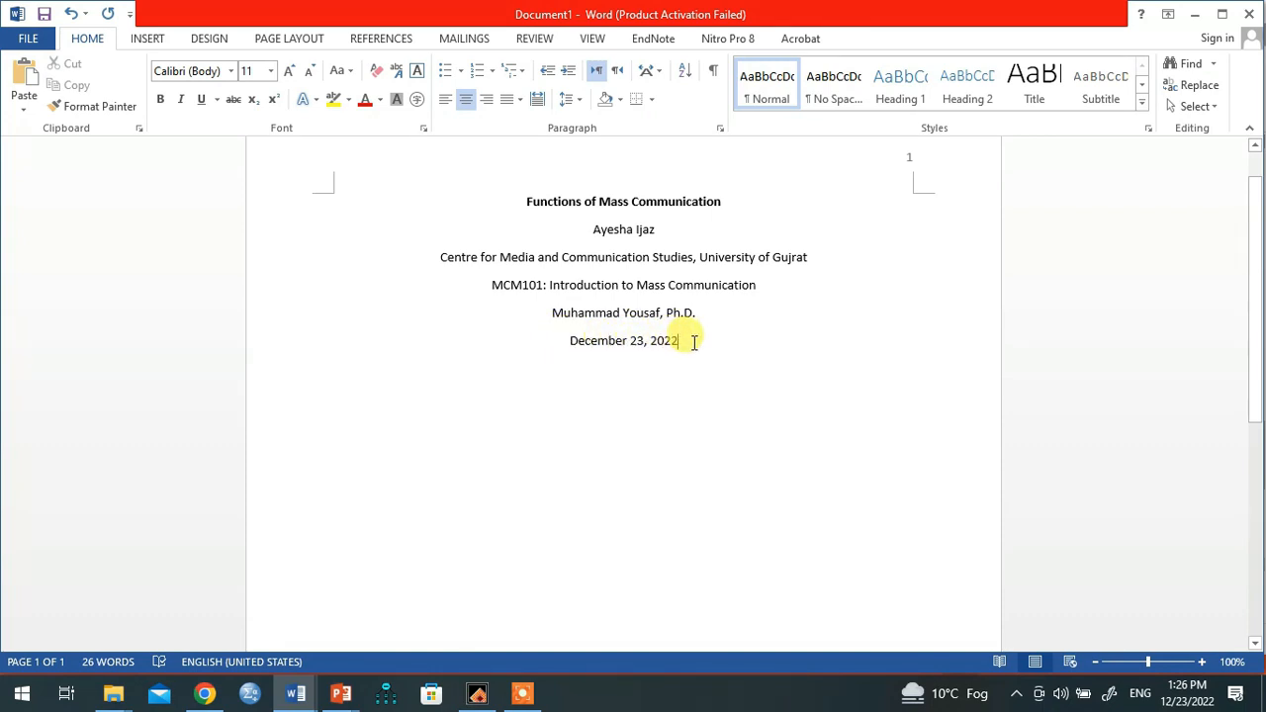
pyautogui.scroll(1, 693, 336)
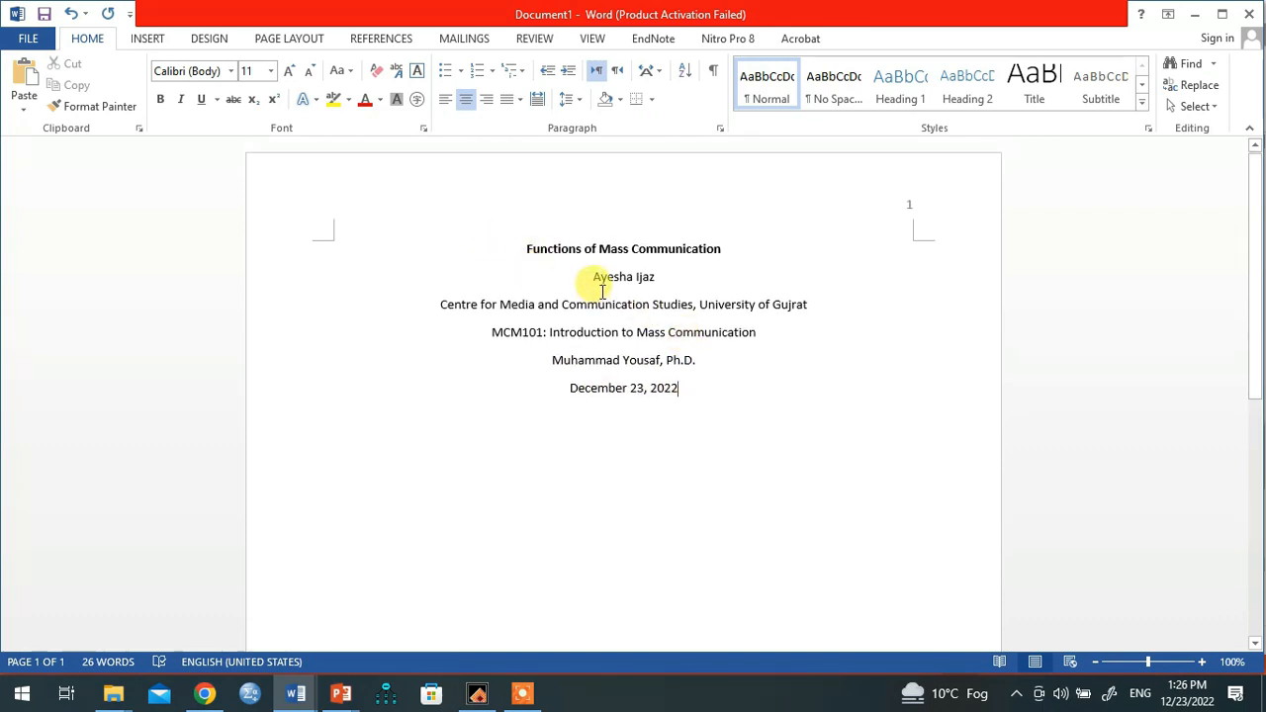
# Step: Set the author, affiliation, course, instructor and date lines to 12 pt Times New Roman
pyautogui.moveTo(593, 276); pyautogui.dragTo(733, 415)
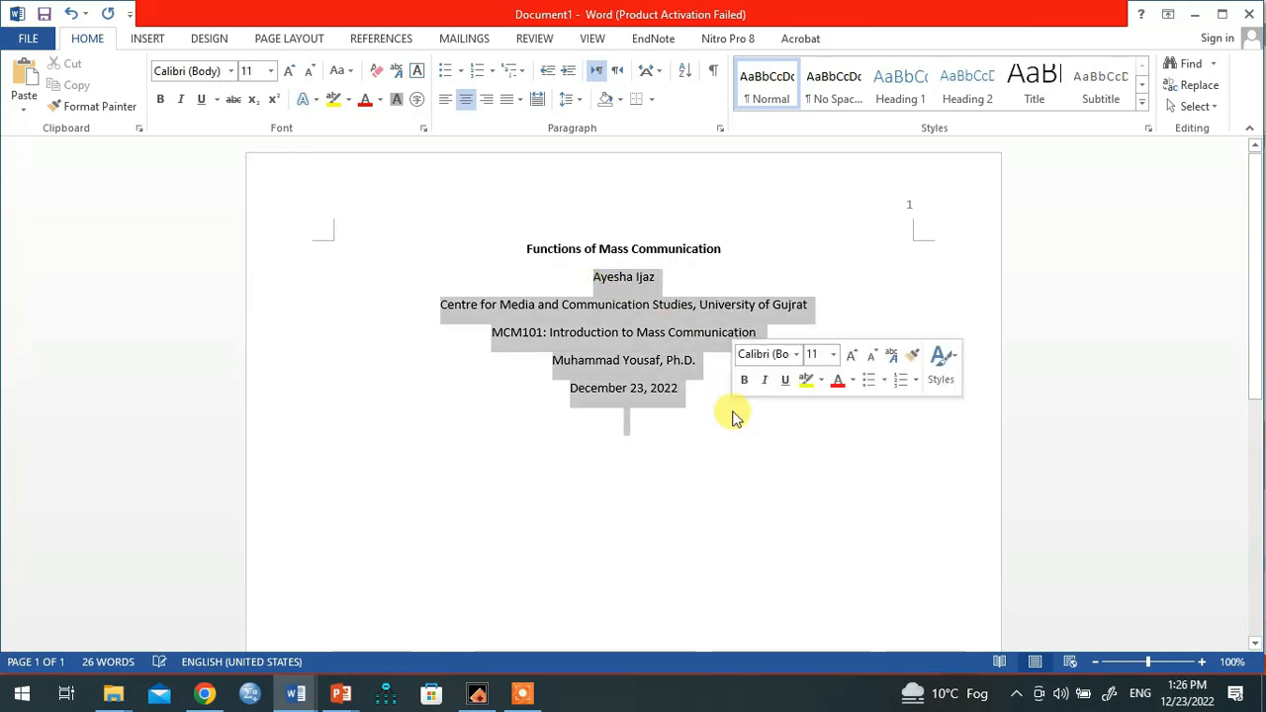
pyautogui.click(248, 71)
pyautogui.write('12')
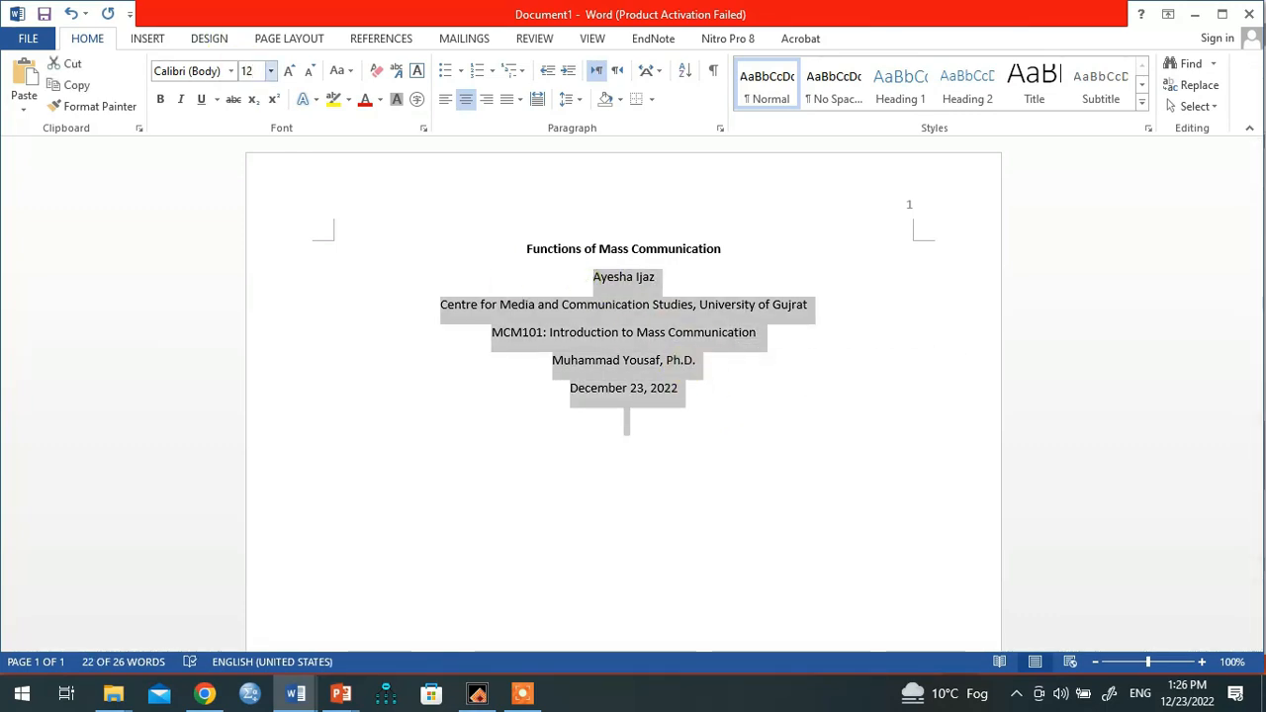
pyautogui.press('Return')
pyautogui.click(198, 71)
pyautogui.write('Times New Ro')
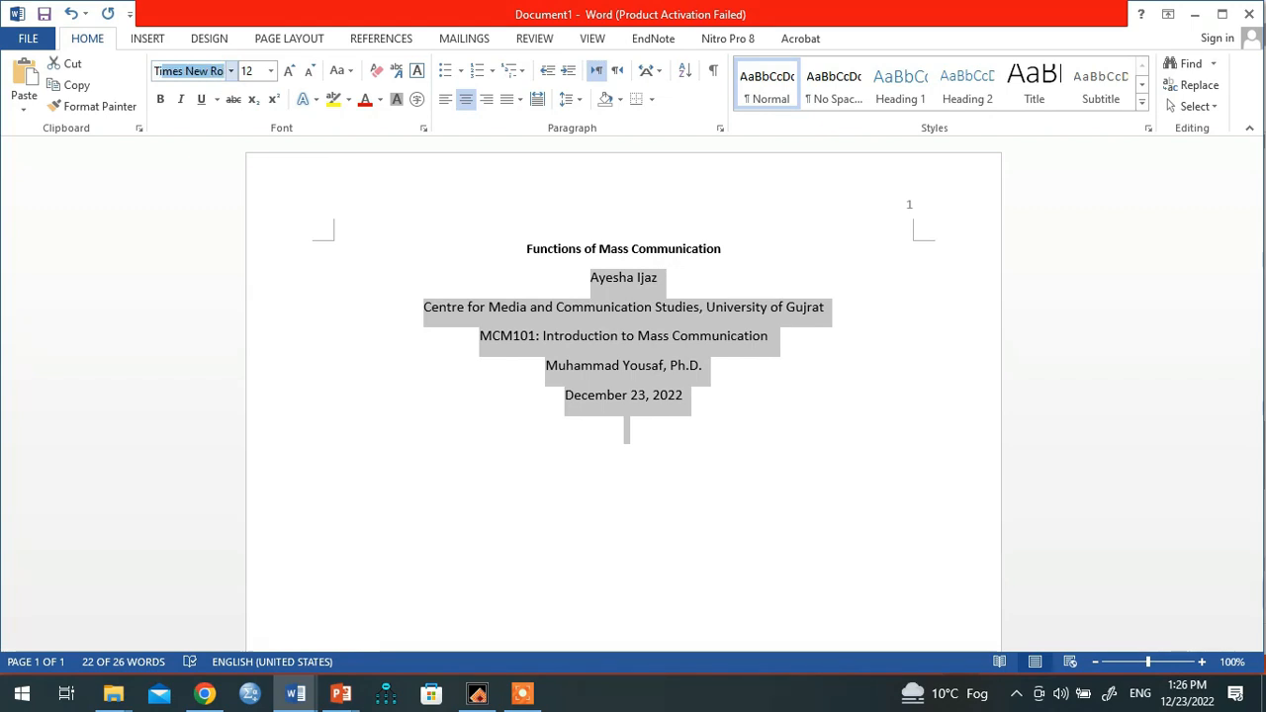
pyautogui.press('Return')
pyautogui.click(401, 365)
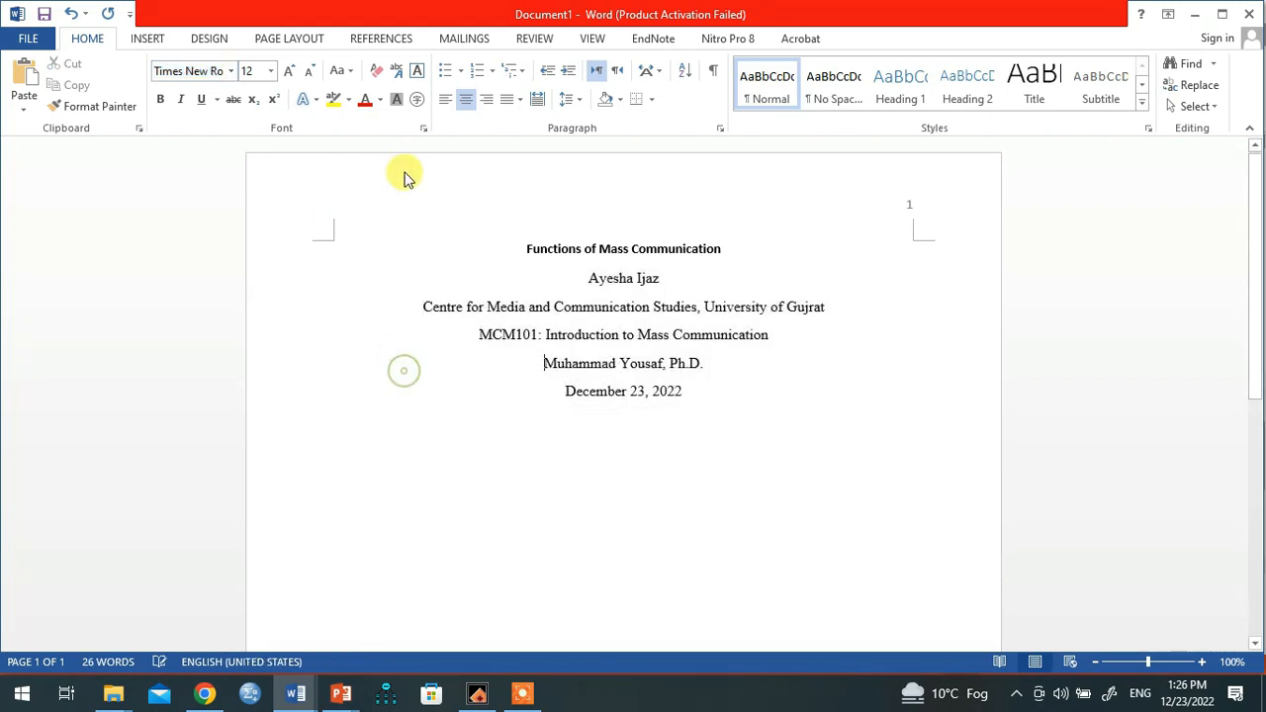
# Step: Apply 2.0 line spacing to all title-page lines from the title through the date
pyautogui.moveTo(528, 249); pyautogui.dragTo(740, 445)
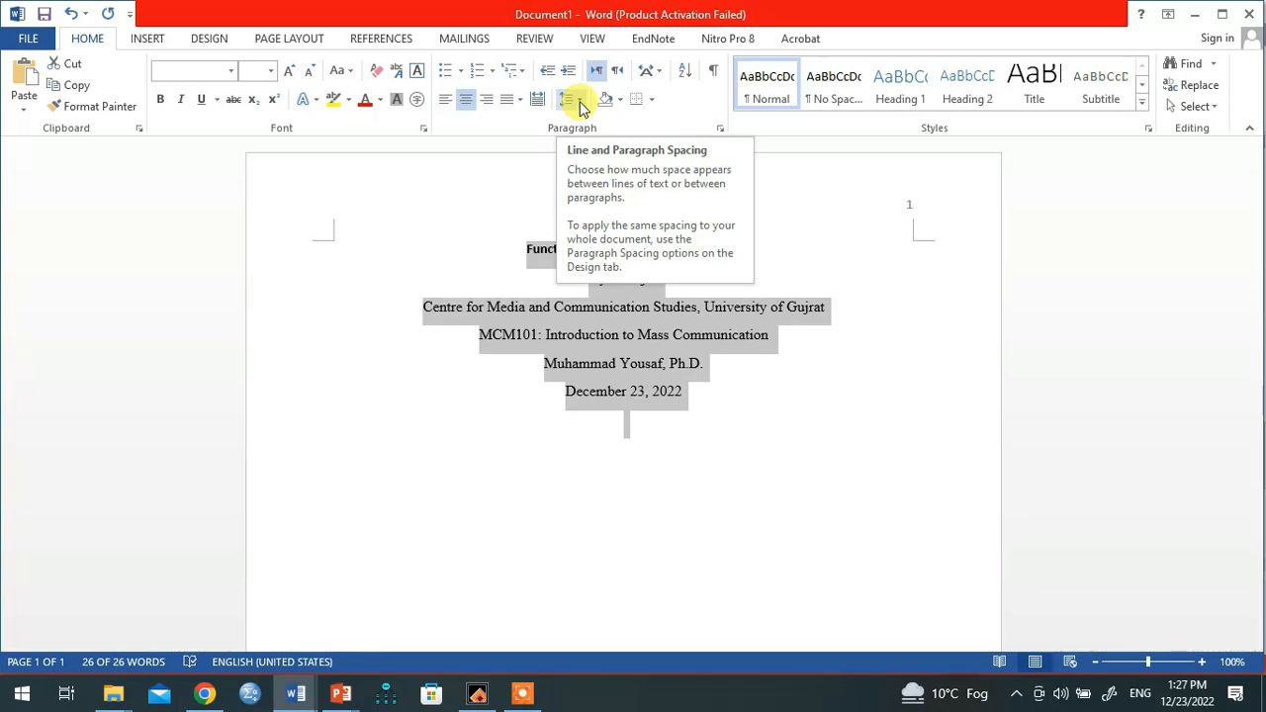
pyautogui.click(581, 103)
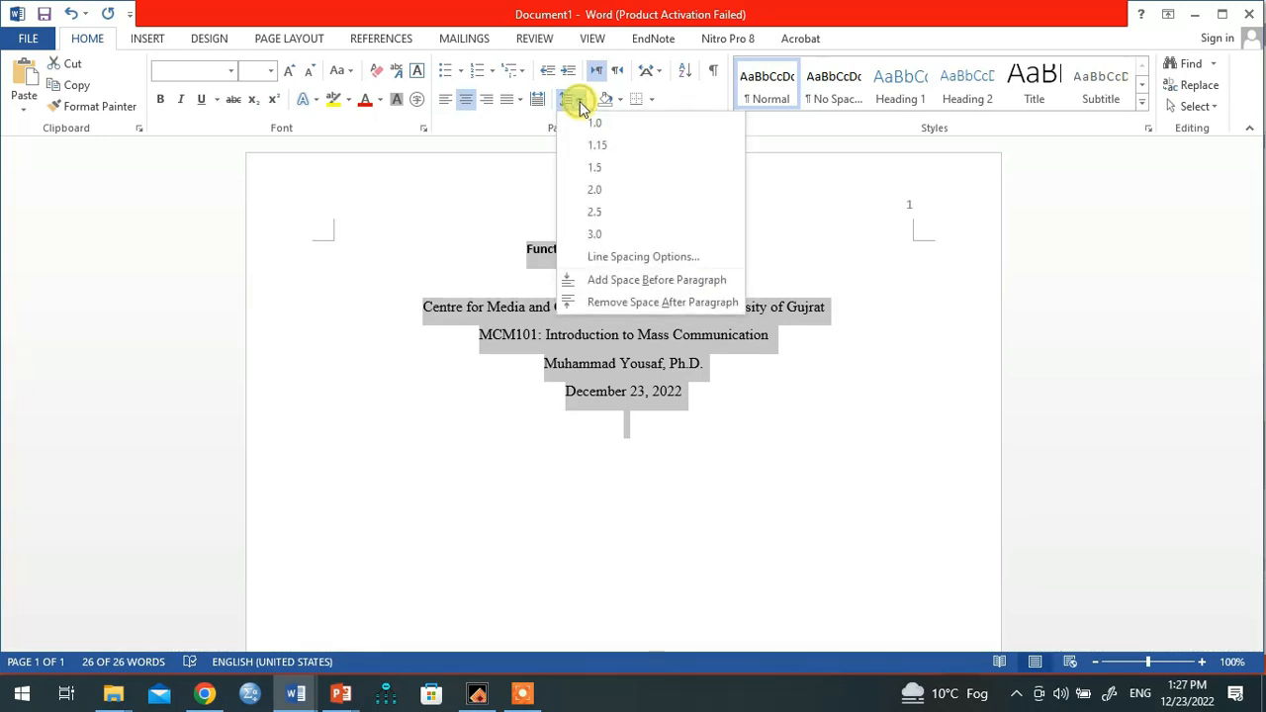
pyautogui.click(595, 217)
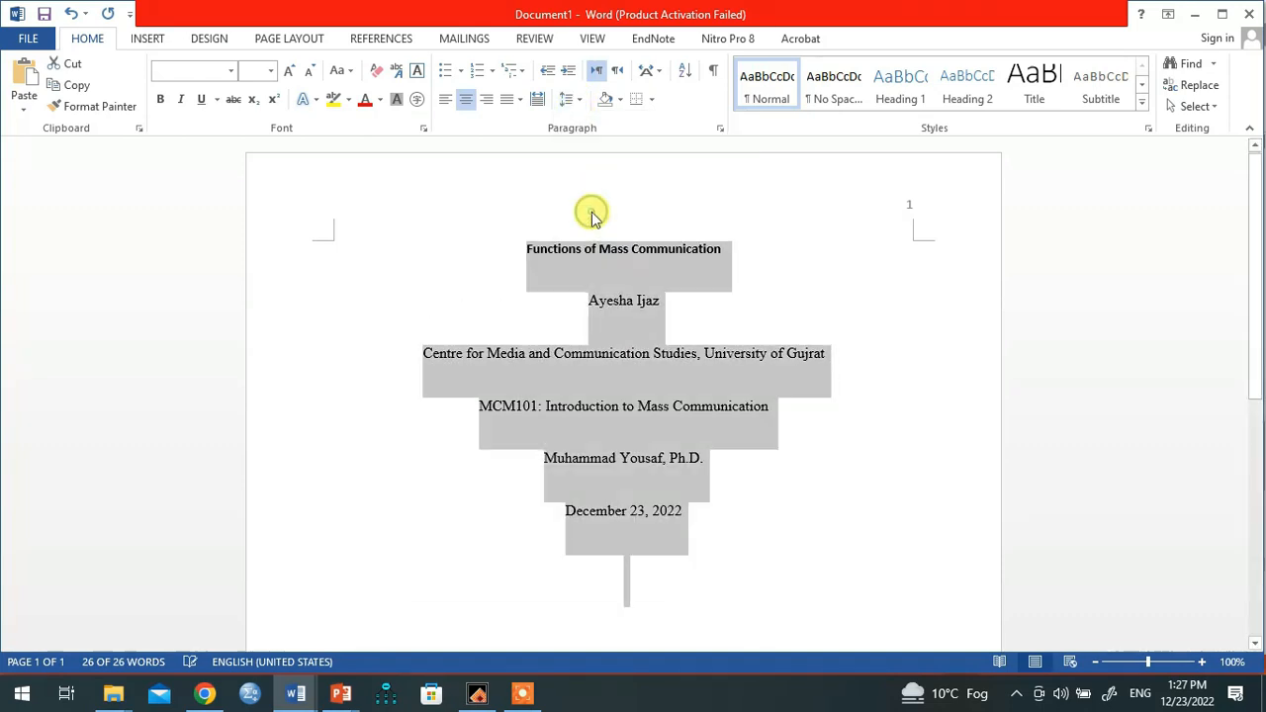
pyautogui.click(801, 495)
# Step: Insert three blank lines above the title to lower the title block
pyautogui.click(527, 255)
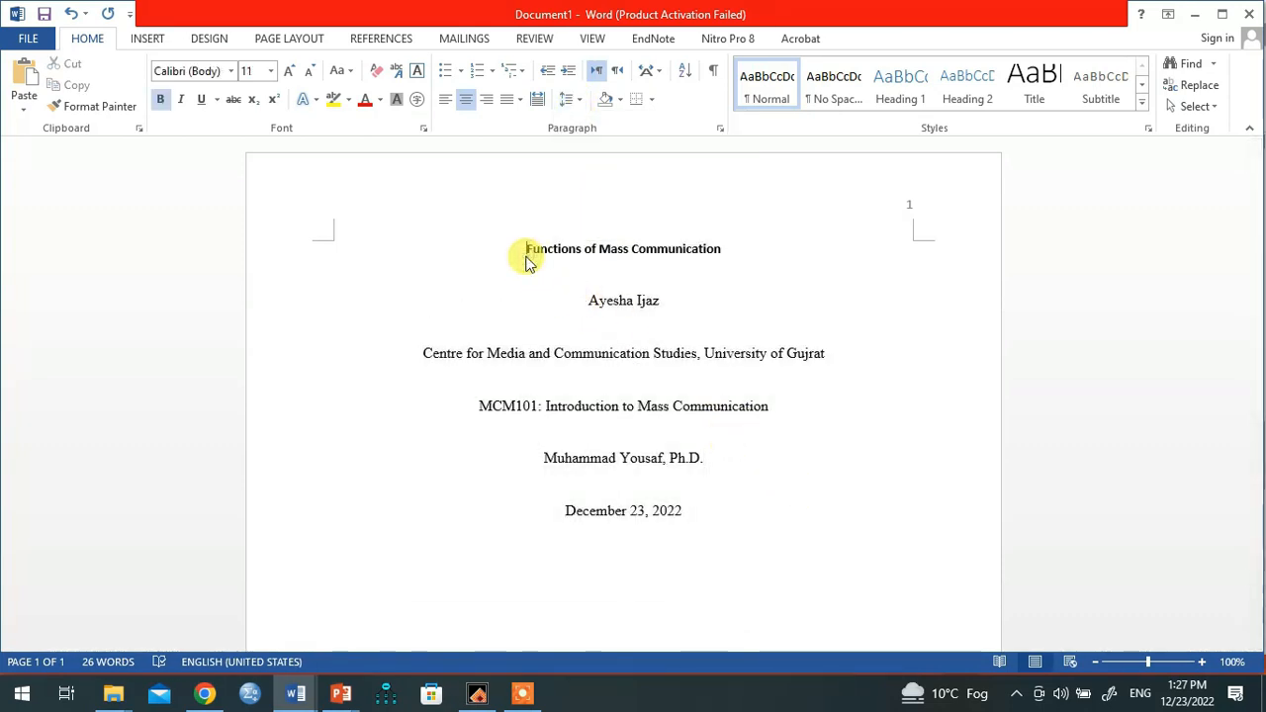
pyautogui.press('Return')
pyautogui.press('Return')
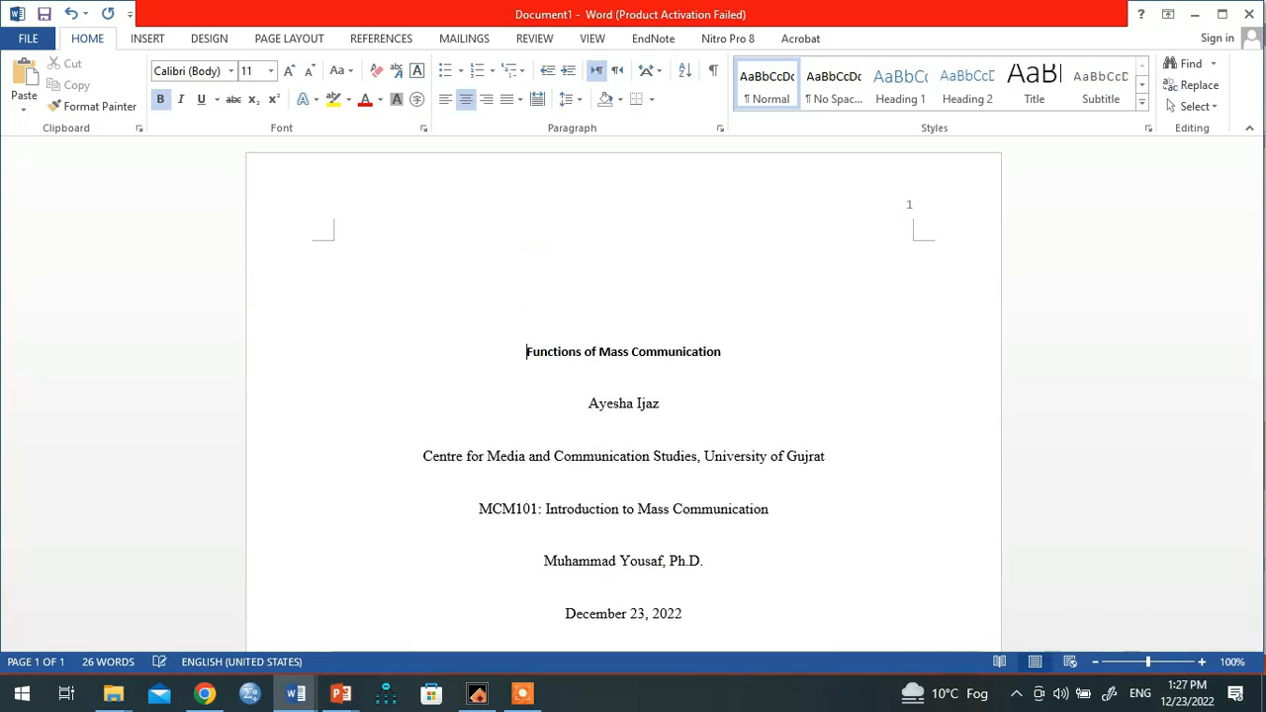
pyautogui.press('Return')
pyautogui.scroll(-6, 521, 254)
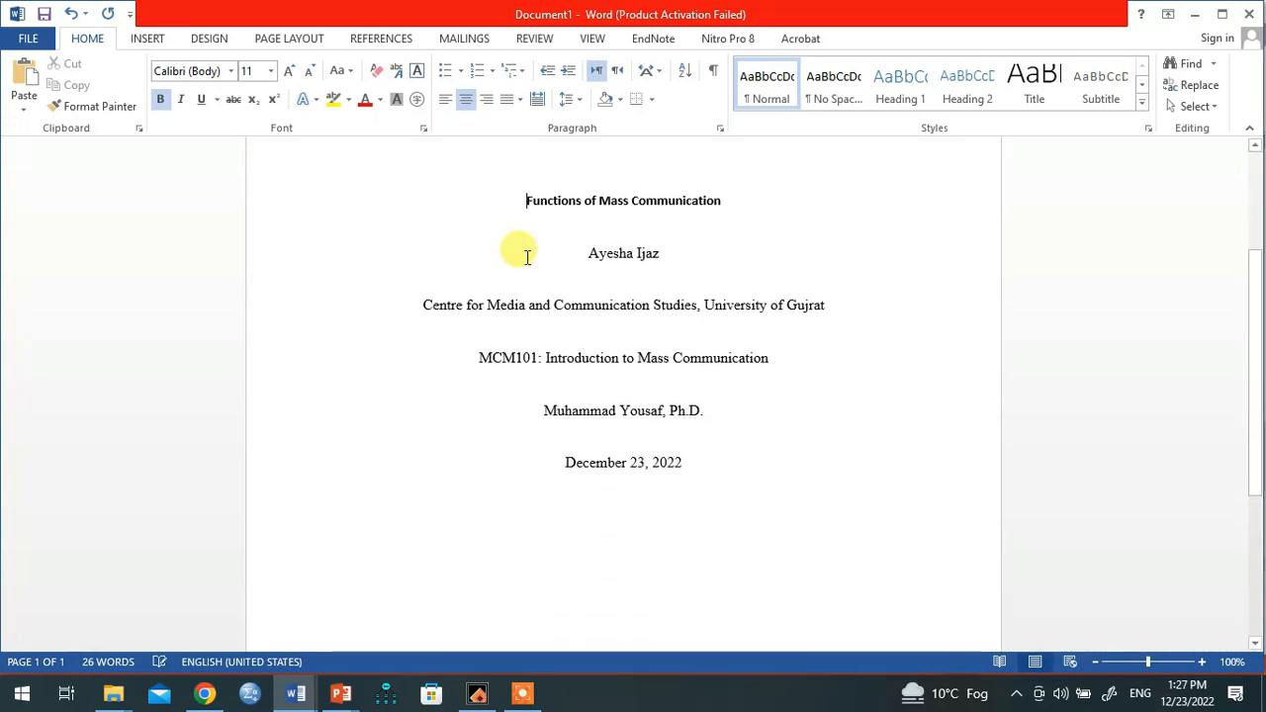
pyautogui.scroll(-2, 527, 258)
pyautogui.scroll(5, 527, 258)
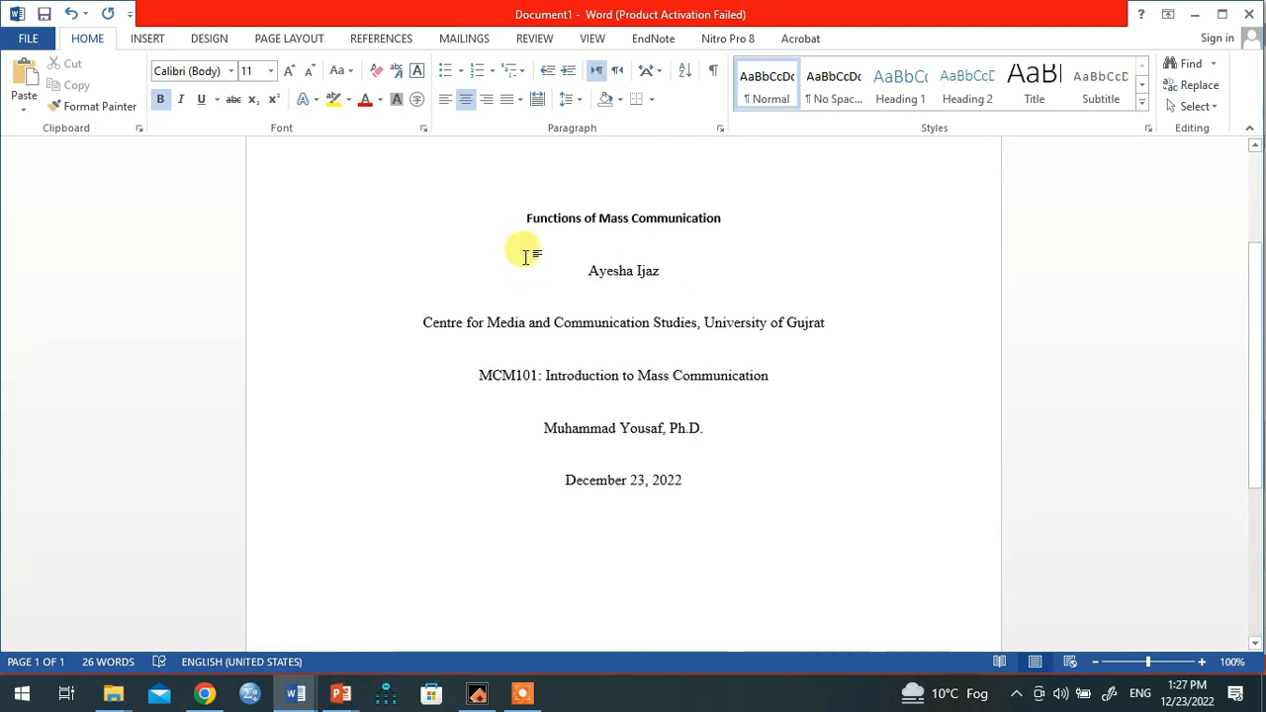
pyautogui.scroll(3, 526, 257)
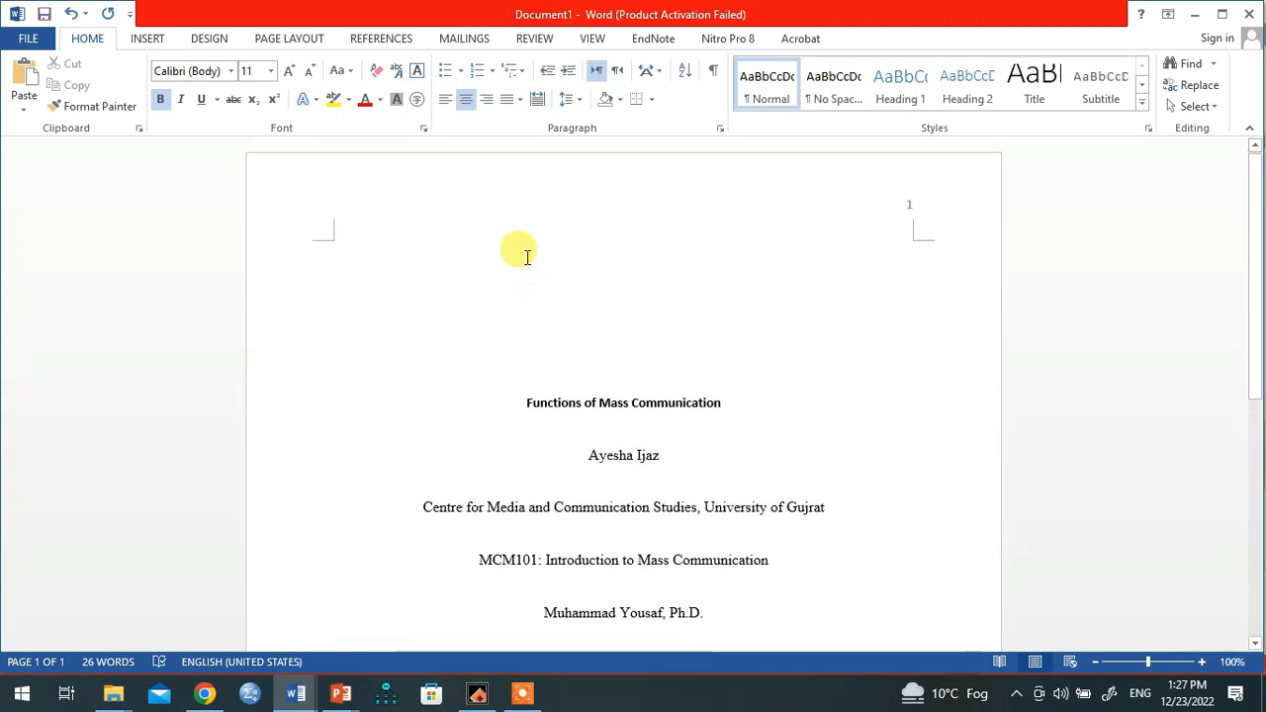
pyautogui.press('Return')
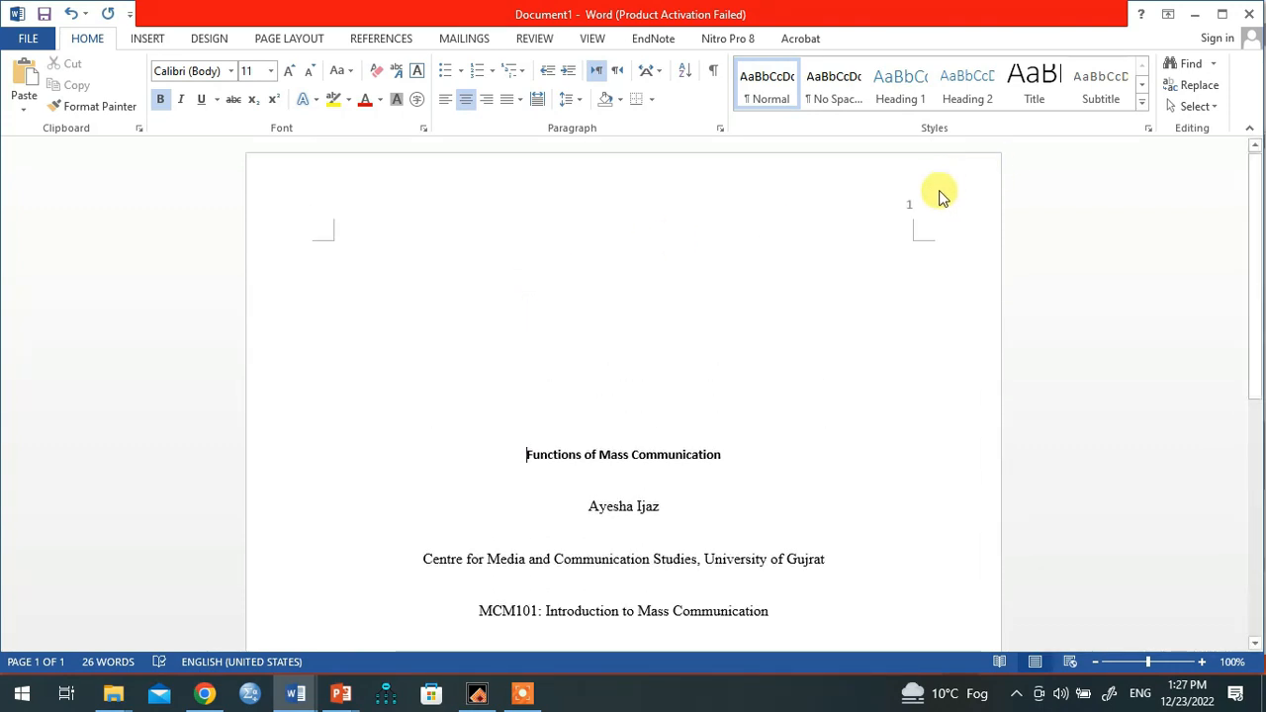
# Step: Delete the existing page number from the header and reopen the empty header
pyautogui.doubleClick(899, 207)
pyautogui.press('BackSpace')
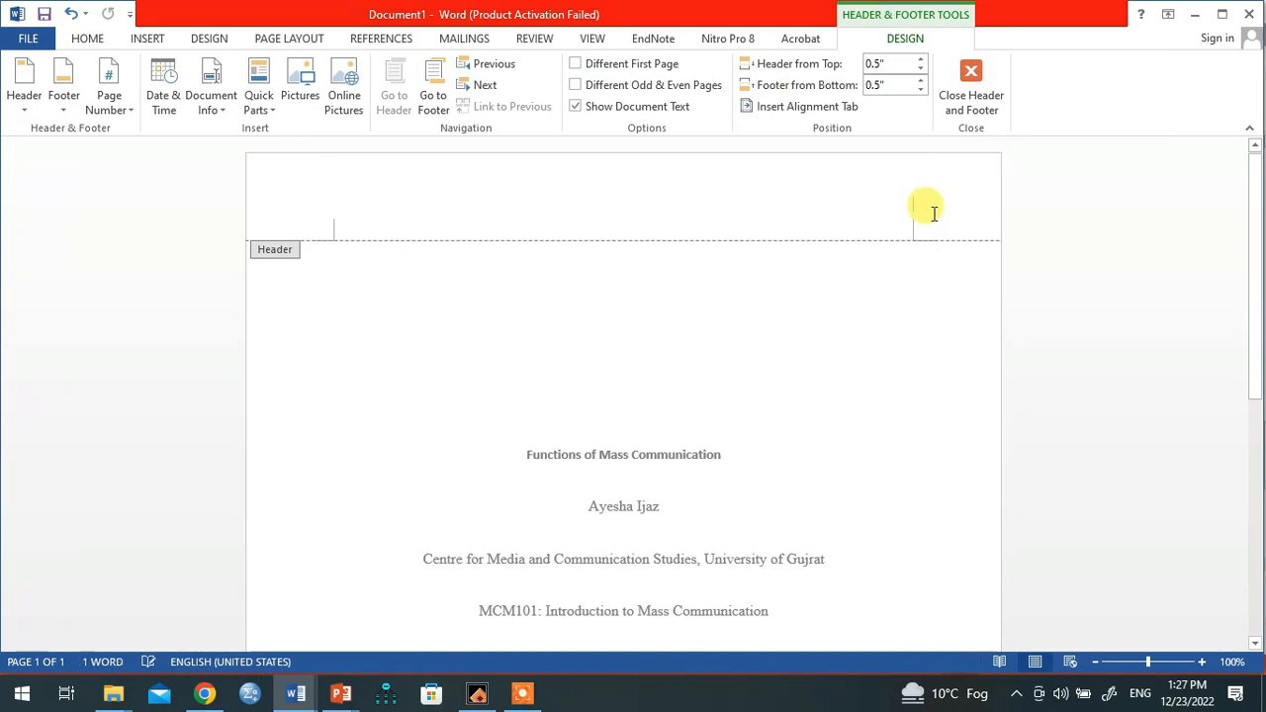
pyautogui.doubleClick(798, 357)
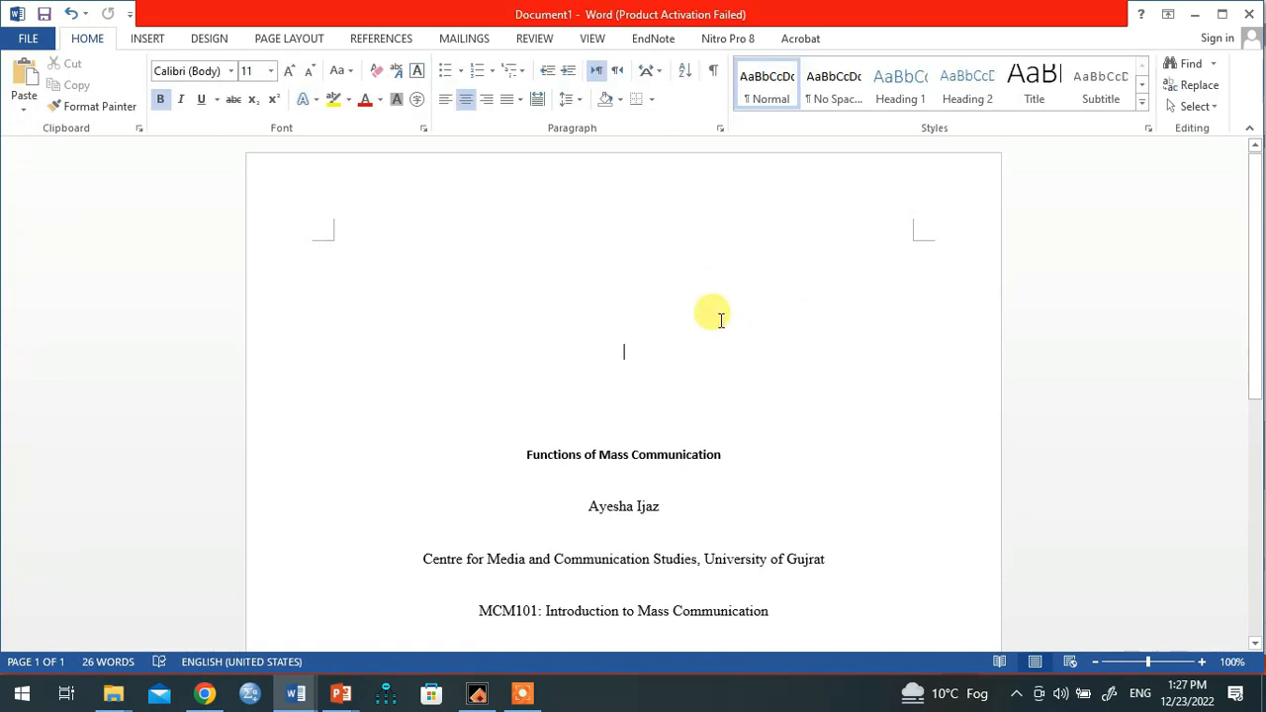
pyautogui.doubleClick(589, 222)
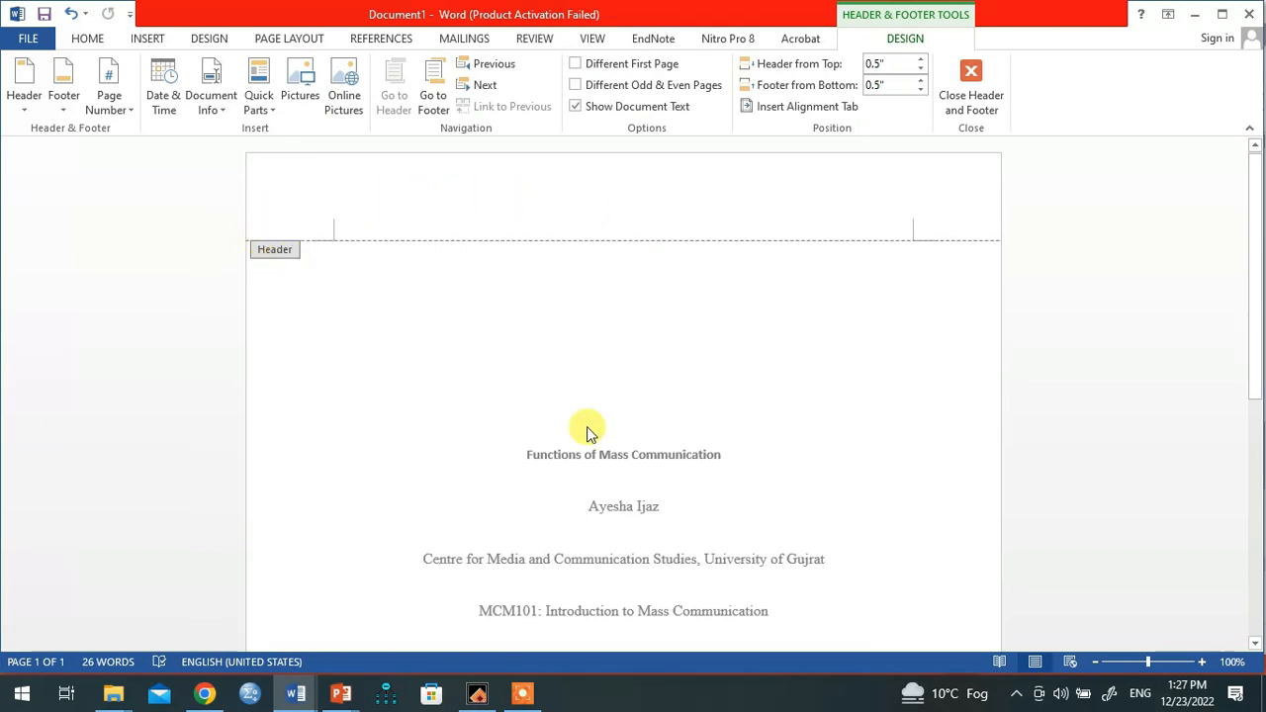
pyautogui.scroll(-5, 617, 359)
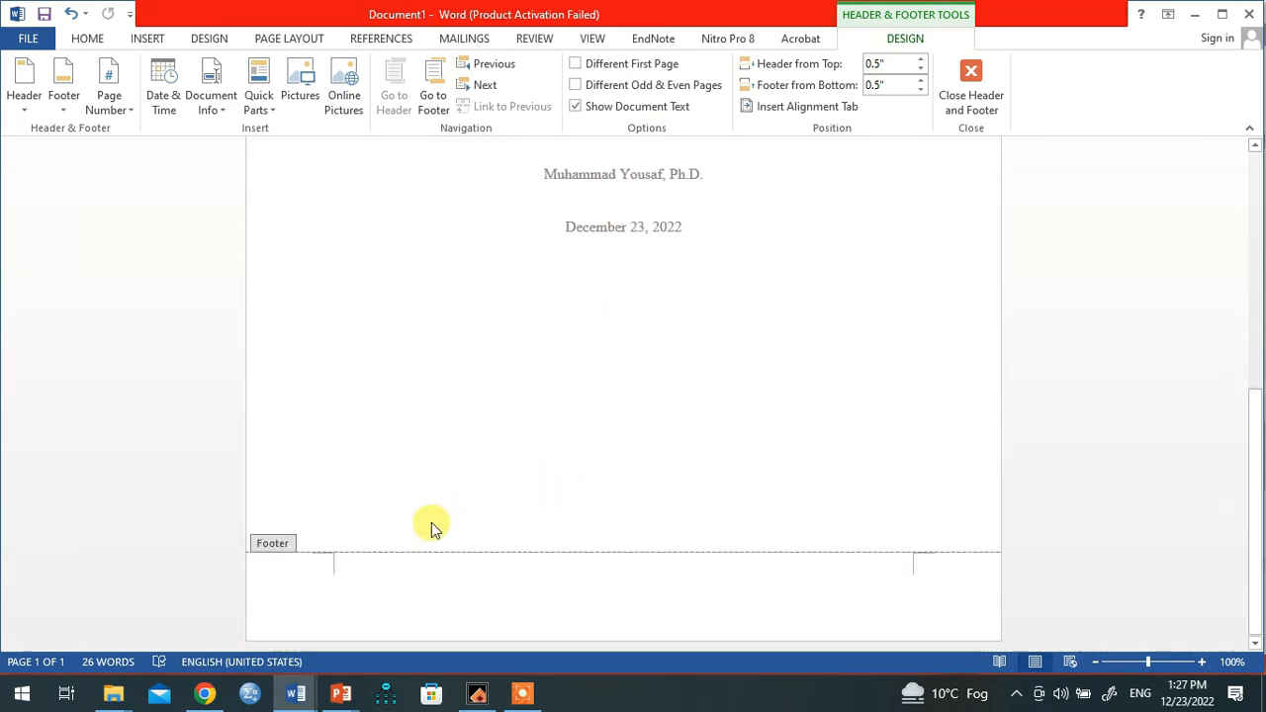
pyautogui.scroll(5, 431, 527)
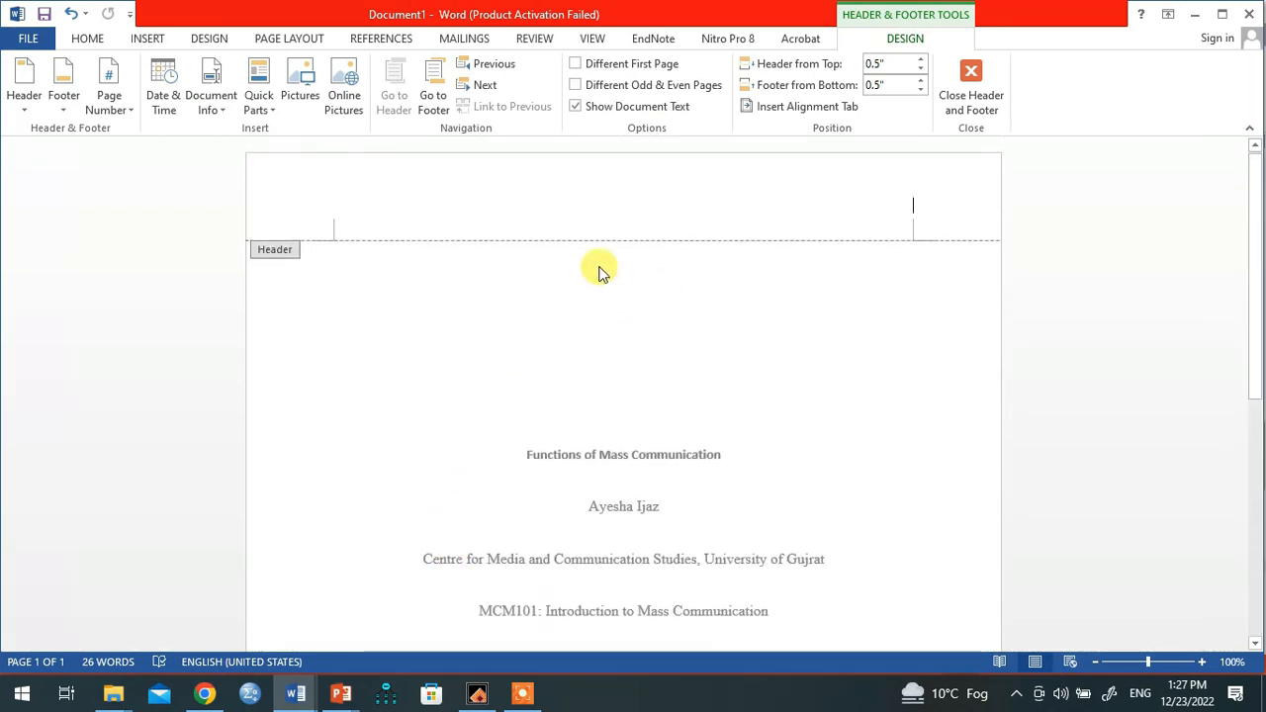
pyautogui.doubleClick(601, 218)
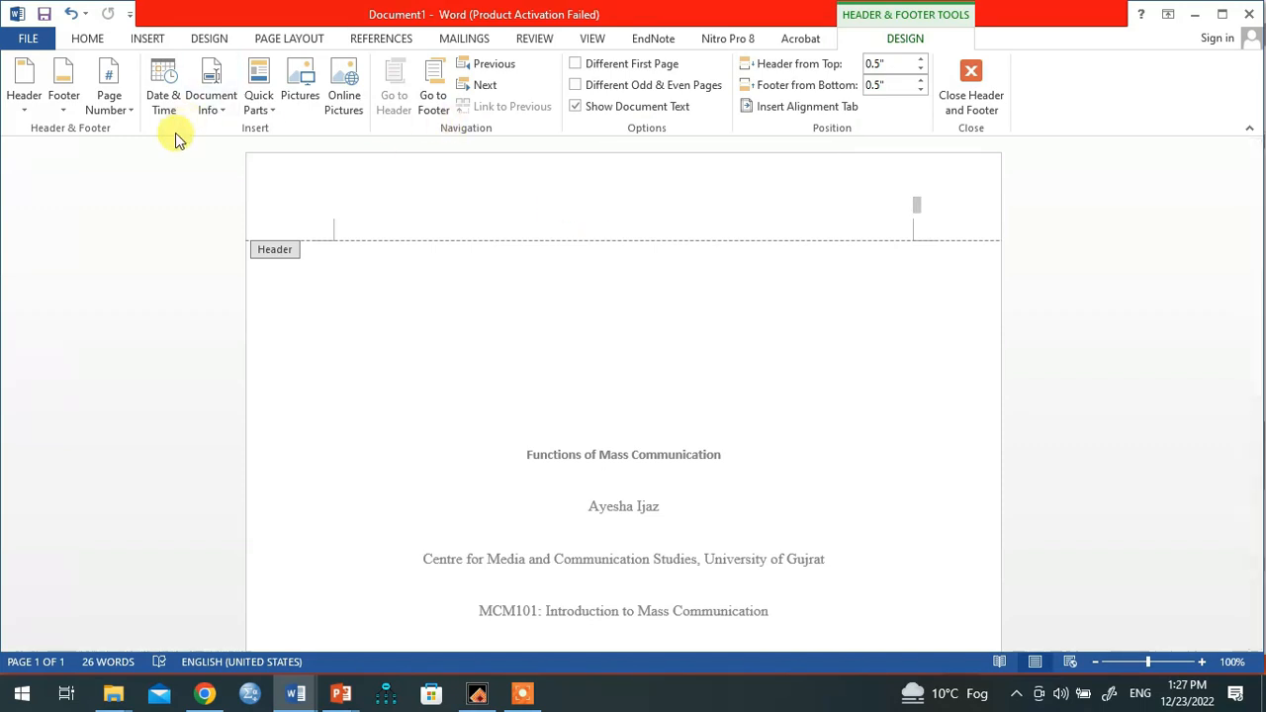
# Step: Insert a Plain Number 3 page number at the top right of the header
pyautogui.click(124, 111)
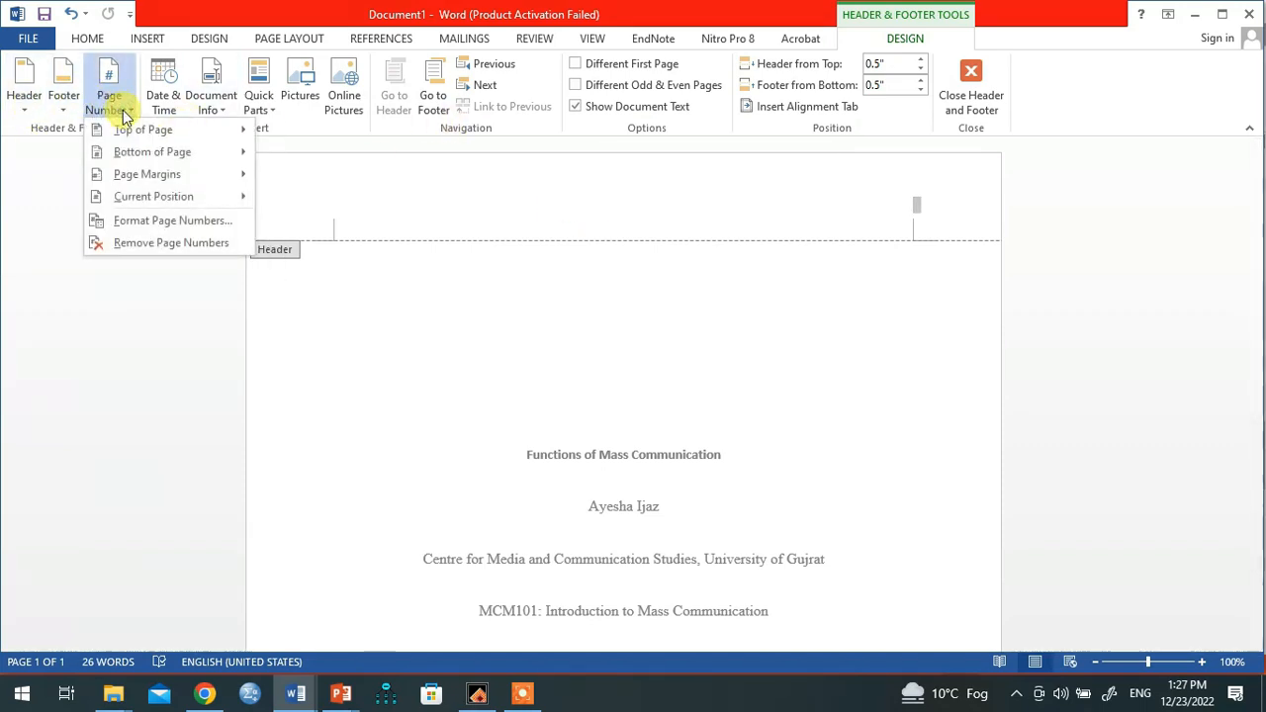
pyautogui.moveTo(142, 130)
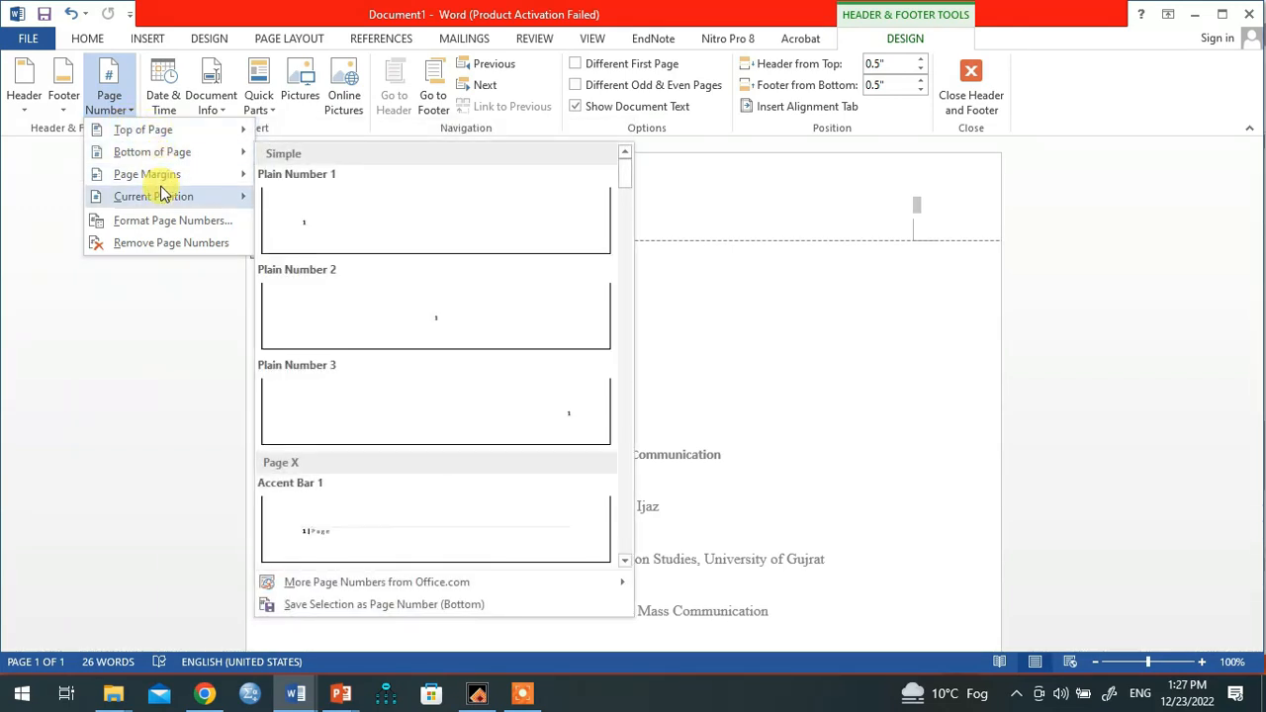
pyautogui.click(24, 111)
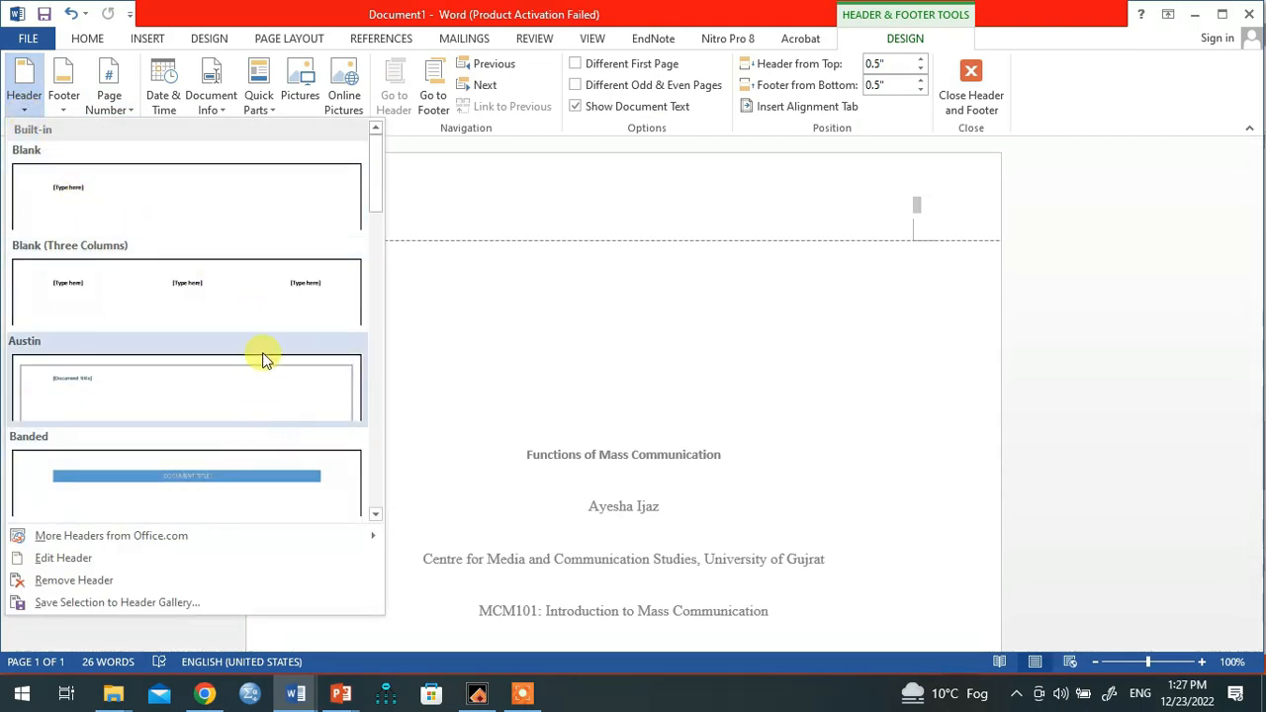
pyautogui.click(65, 111)
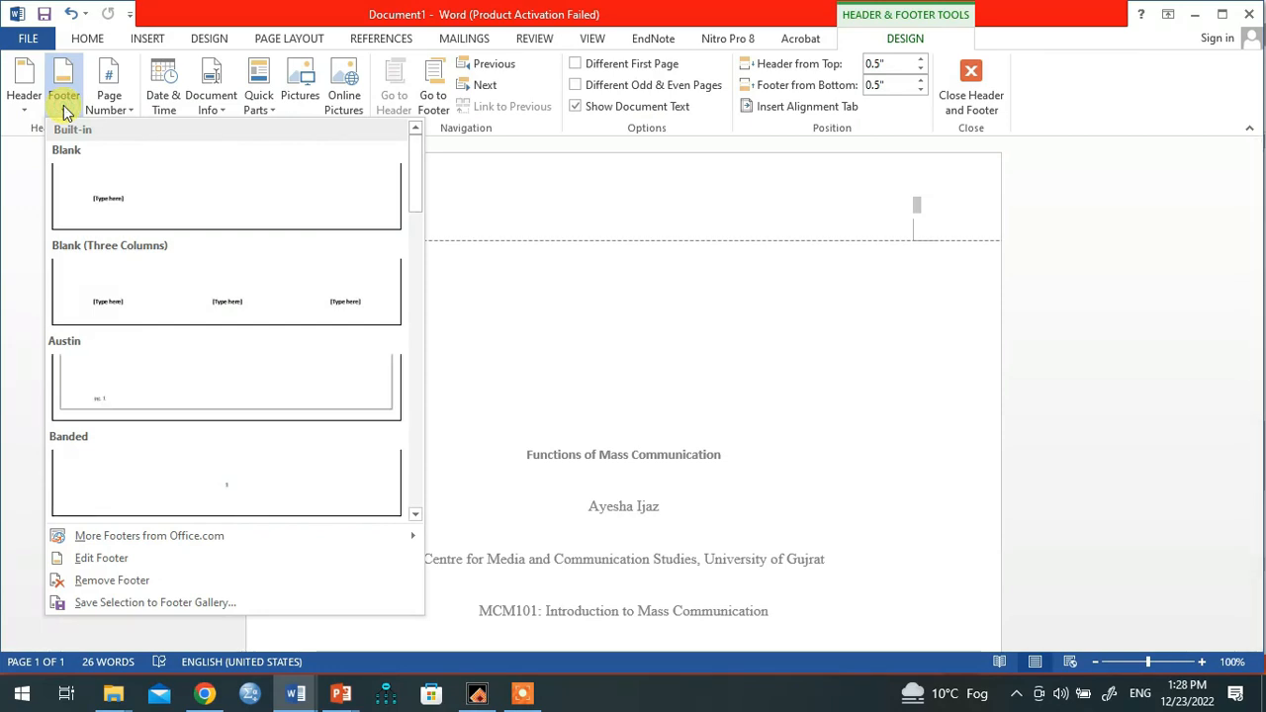
pyautogui.click(127, 110)
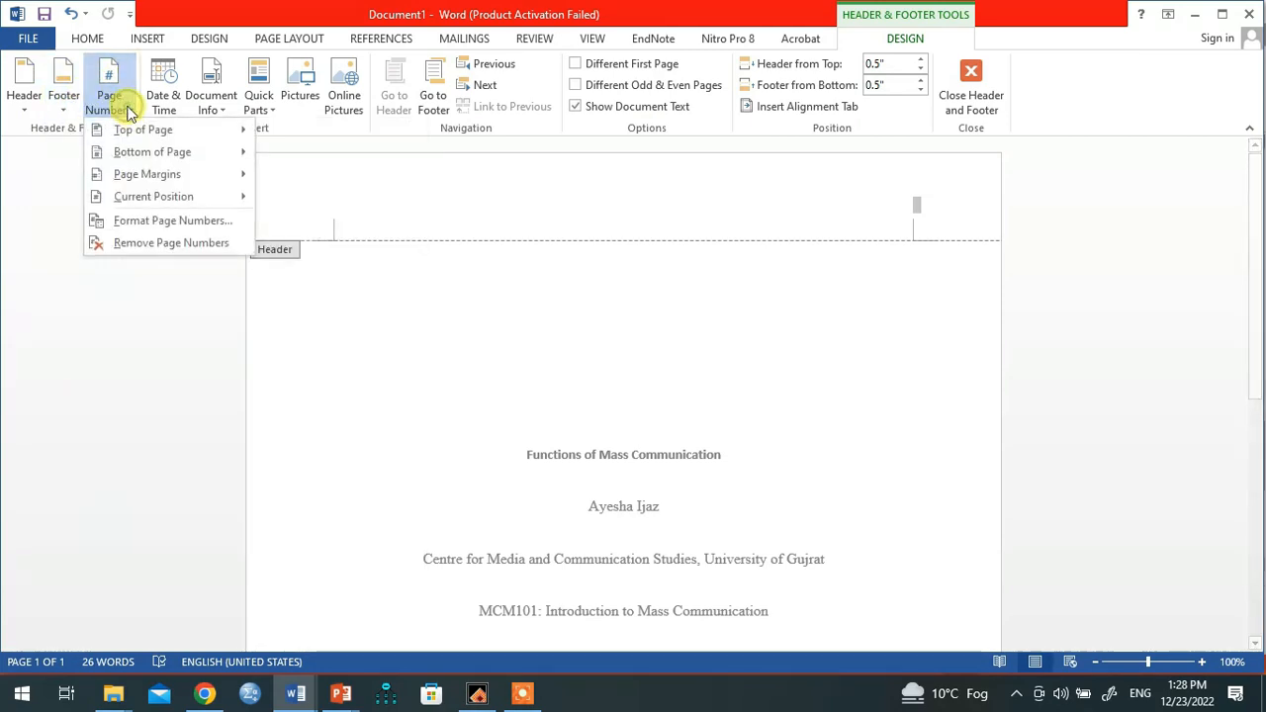
pyautogui.moveTo(159, 133)
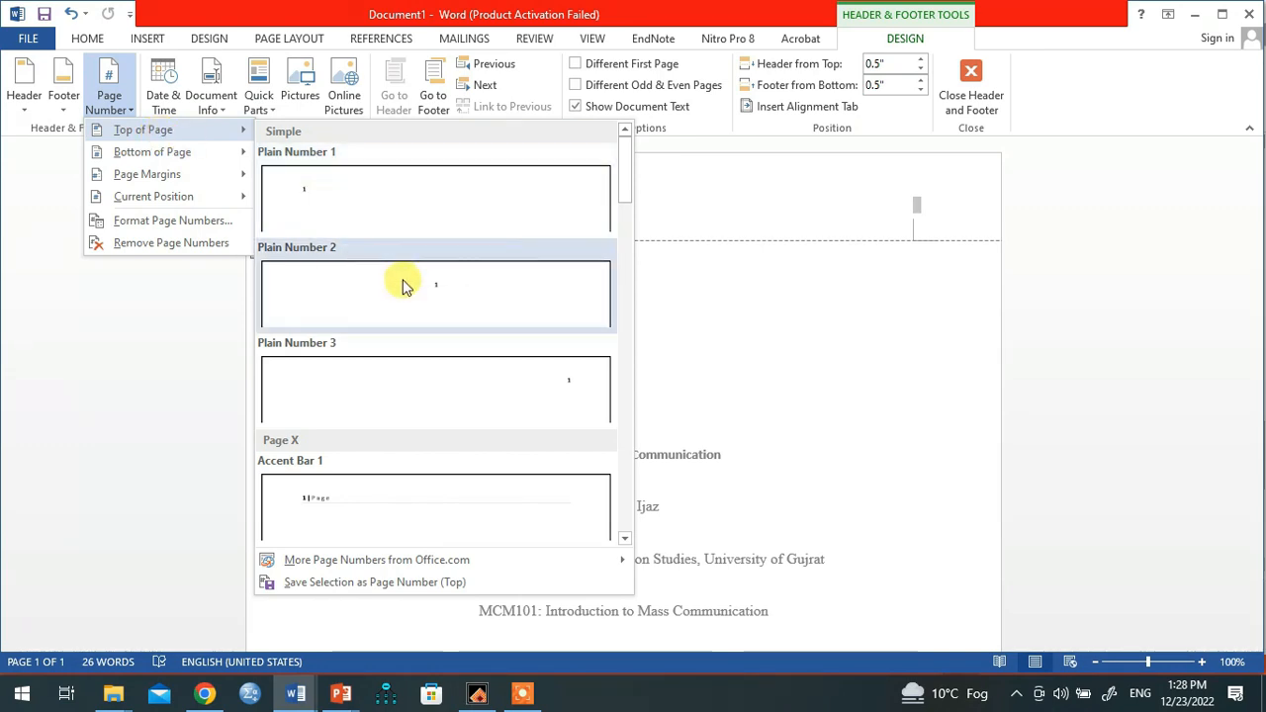
pyautogui.click(537, 397)
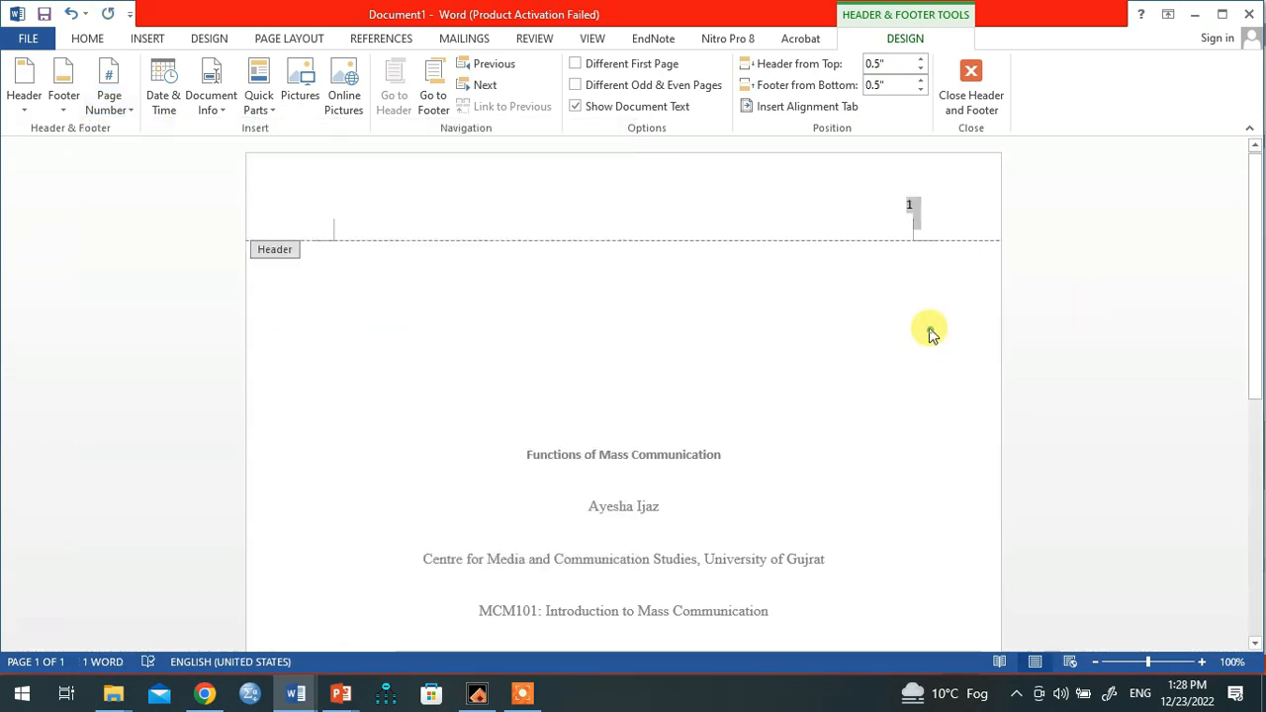
pyautogui.doubleClick(837, 283)
pyautogui.doubleClick(909, 208)
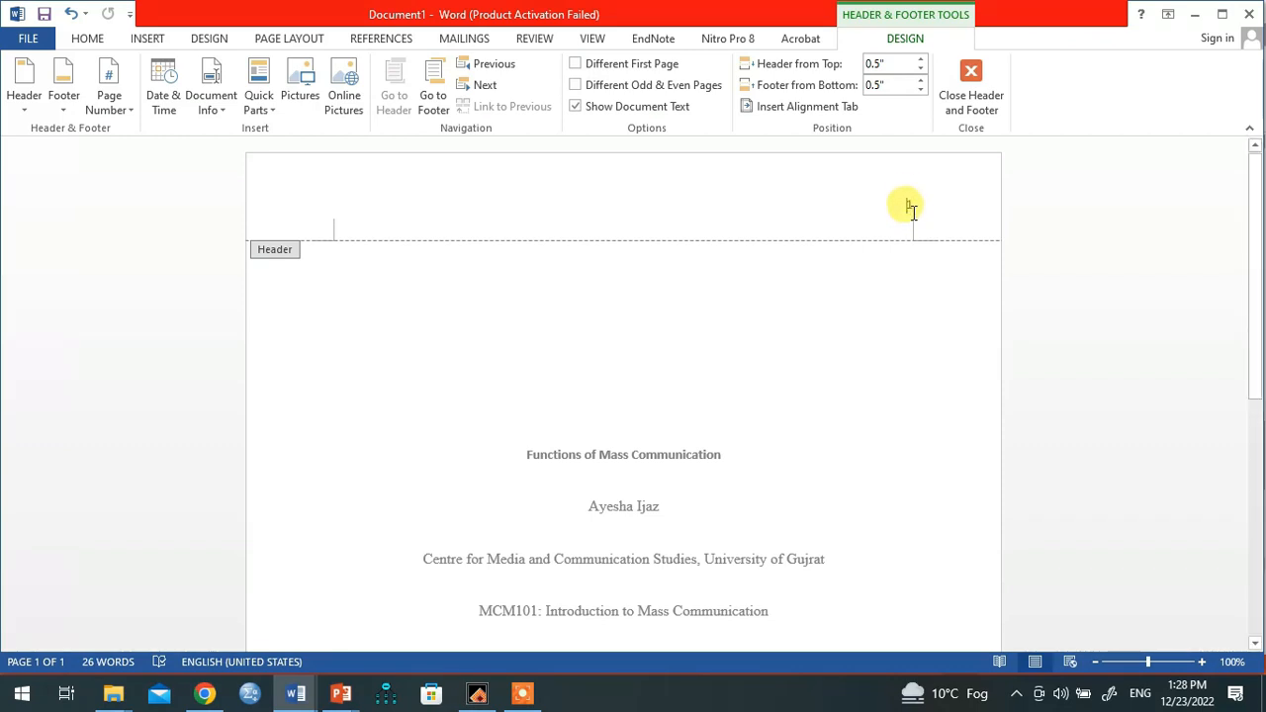
# Step: Close the header and zoom out to 50% to see the whole page
pyautogui.doubleClick(890, 283)
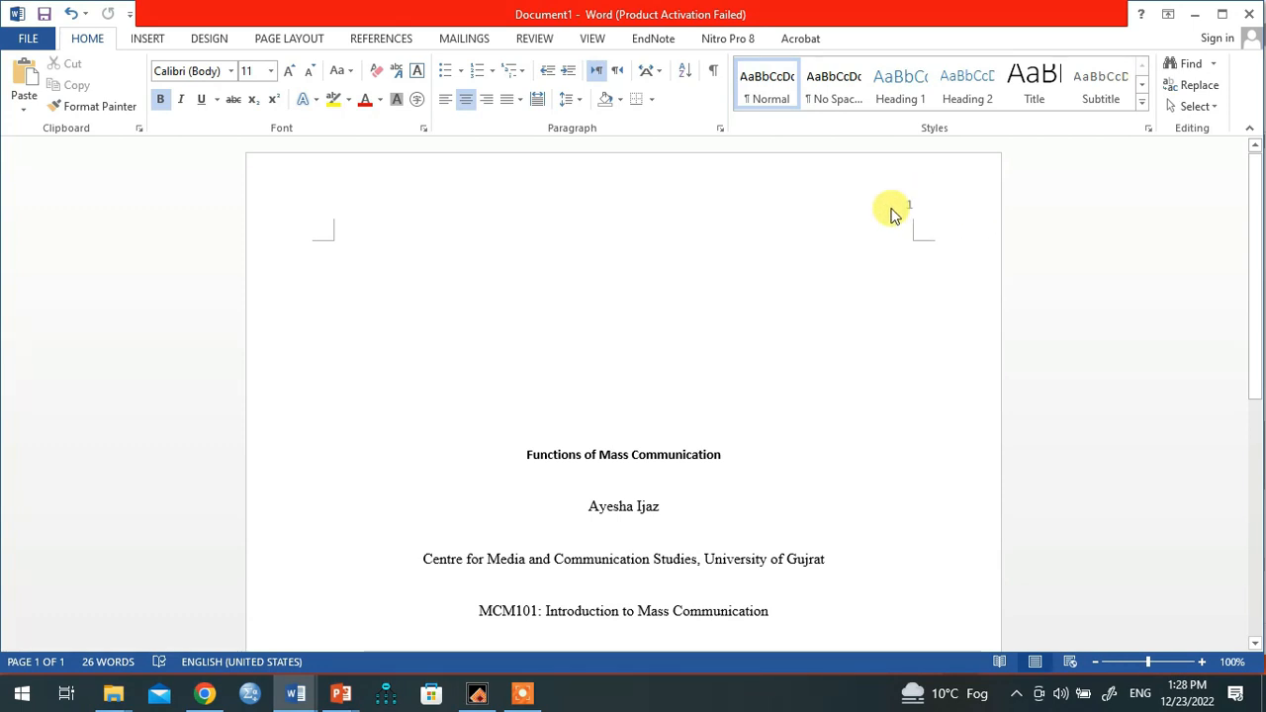
pyautogui.scroll(-2, 821, 267)
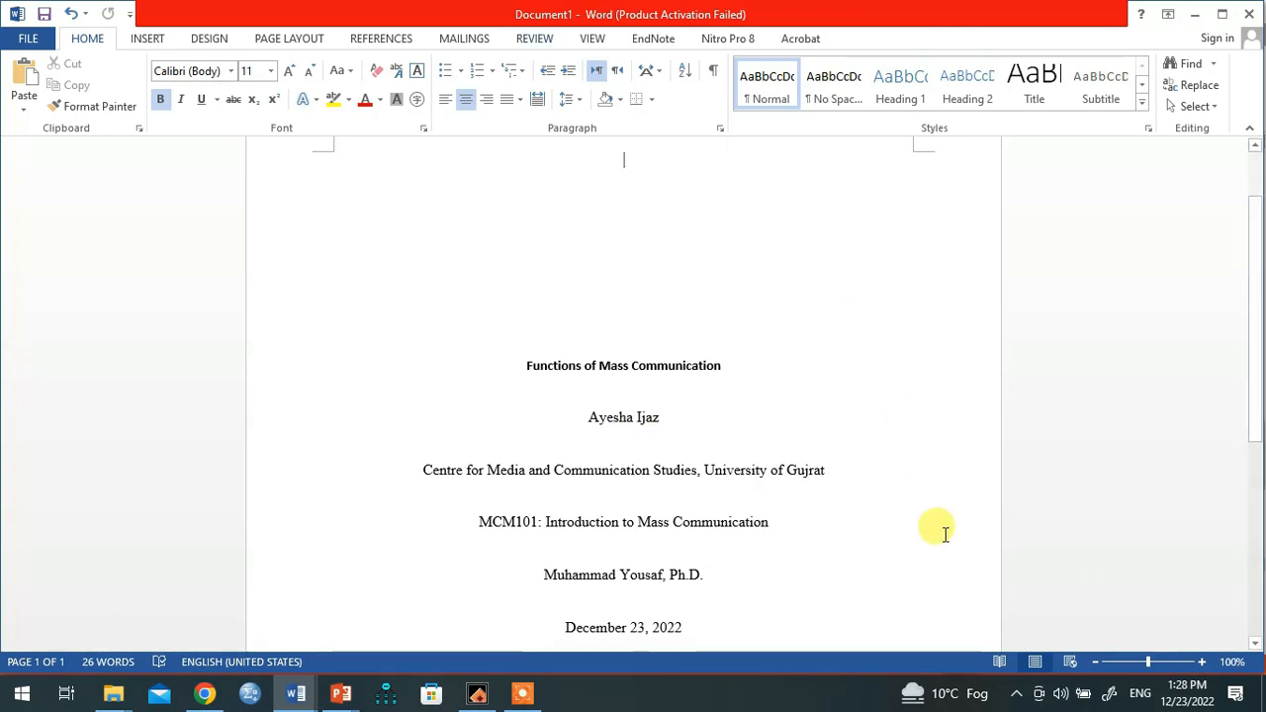
pyautogui.click(1095, 662)
pyautogui.click(1095, 662)
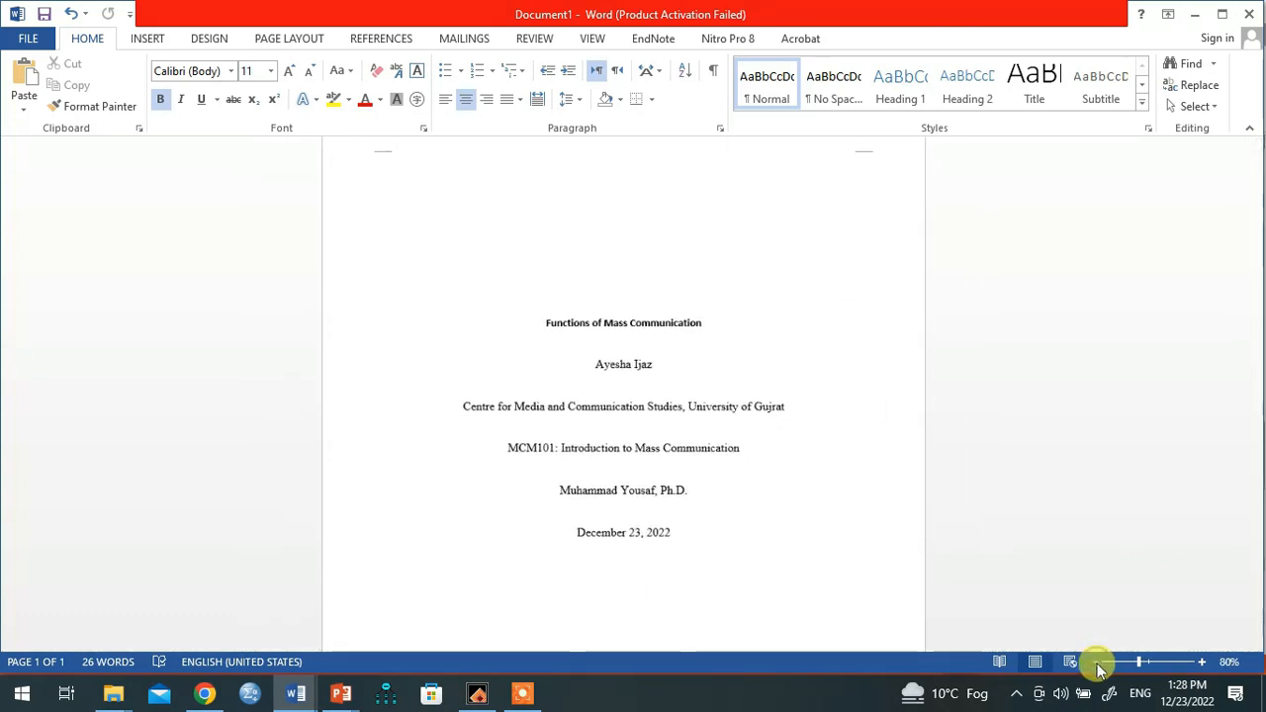
pyautogui.click(1095, 661)
pyautogui.click(1095, 662)
pyautogui.click(1095, 662)
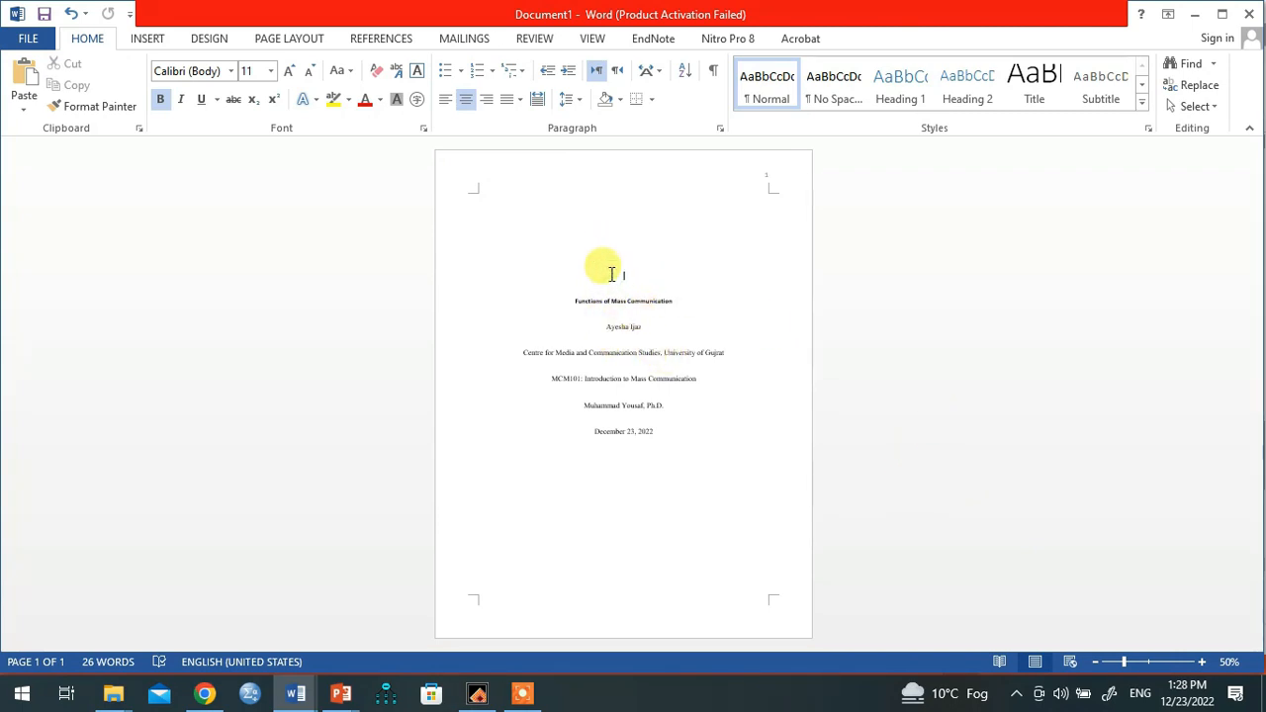
# Step: Delete the empty line above the title, leaving no extra line under the author name
pyautogui.press('Delete')
pyautogui.click(644, 300)
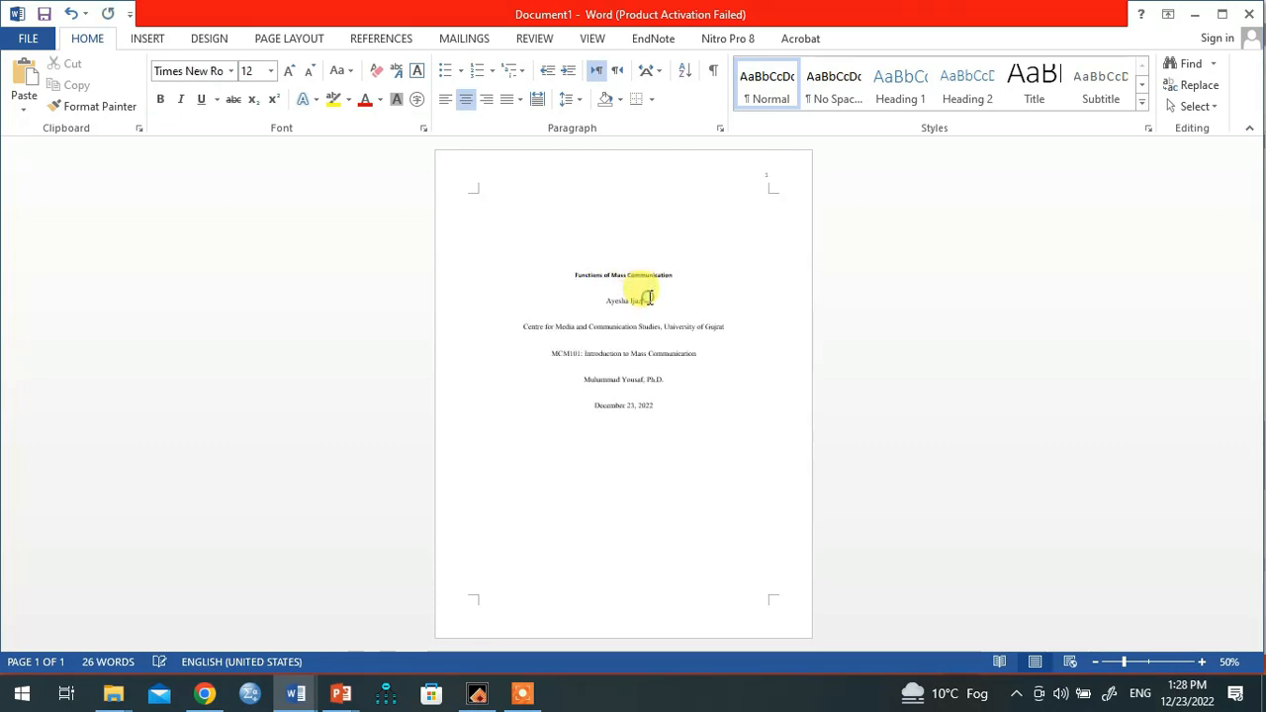
pyautogui.press('Return')
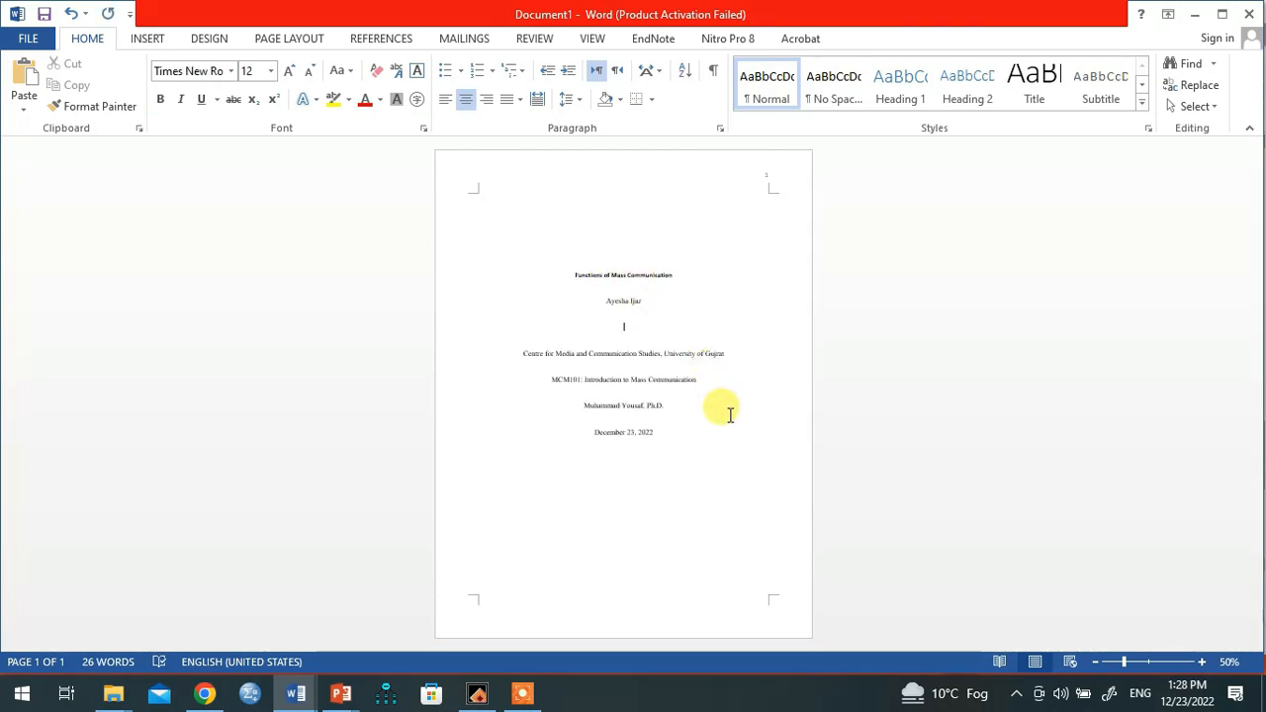
pyautogui.press('BackSpace')
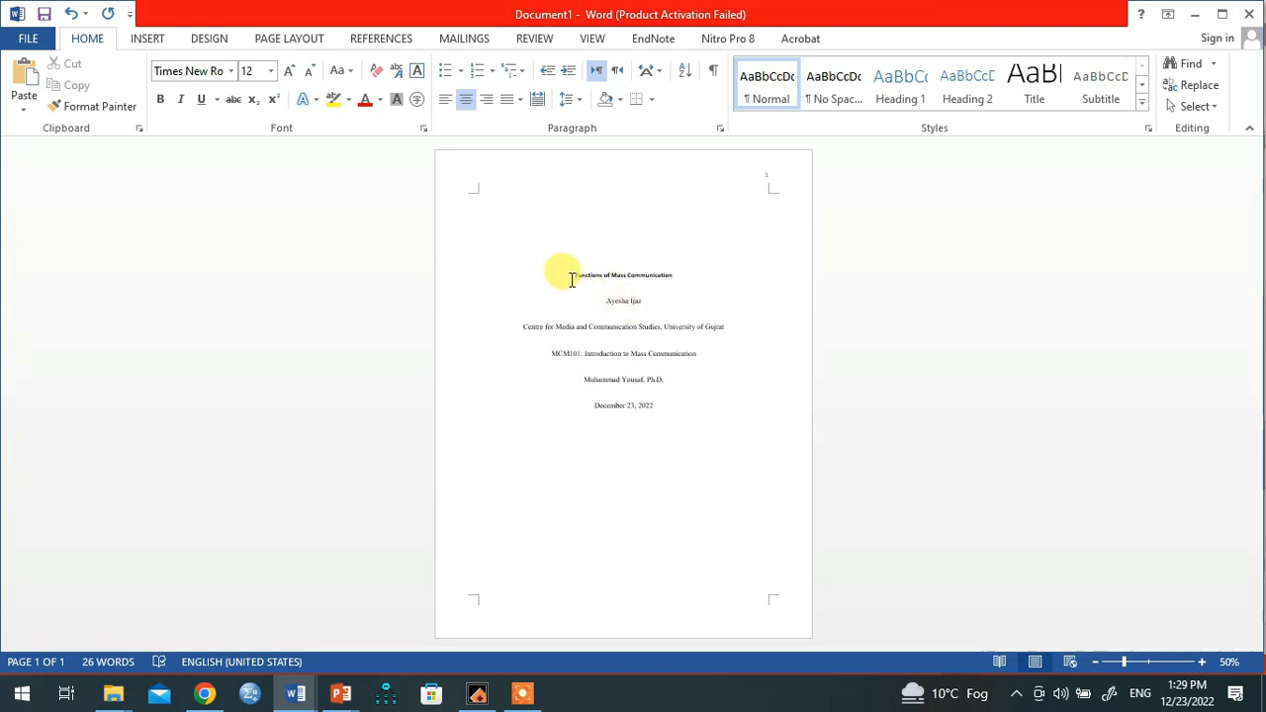
# Step: Widen the line spacing slightly for the title-page lines
pyautogui.moveTo(571, 280); pyautogui.dragTo(701, 426)
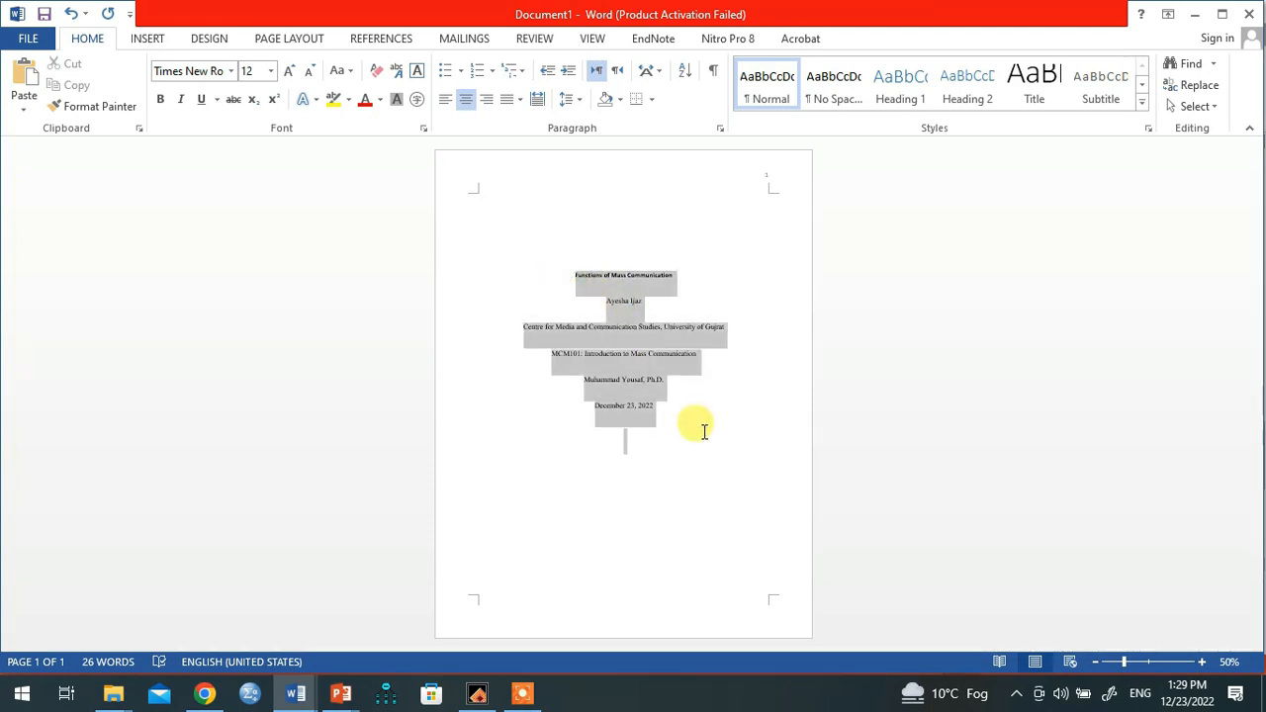
pyautogui.click(583, 107)
pyautogui.click(596, 237)
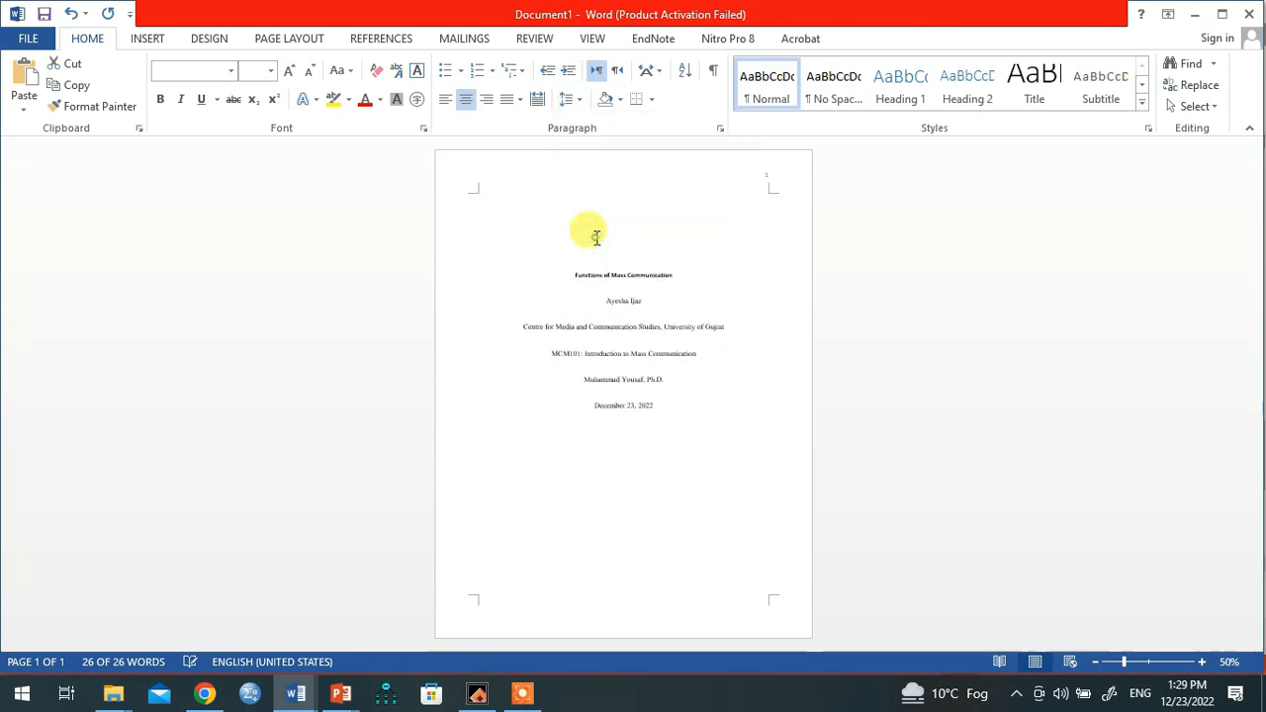
pyautogui.click(727, 512)
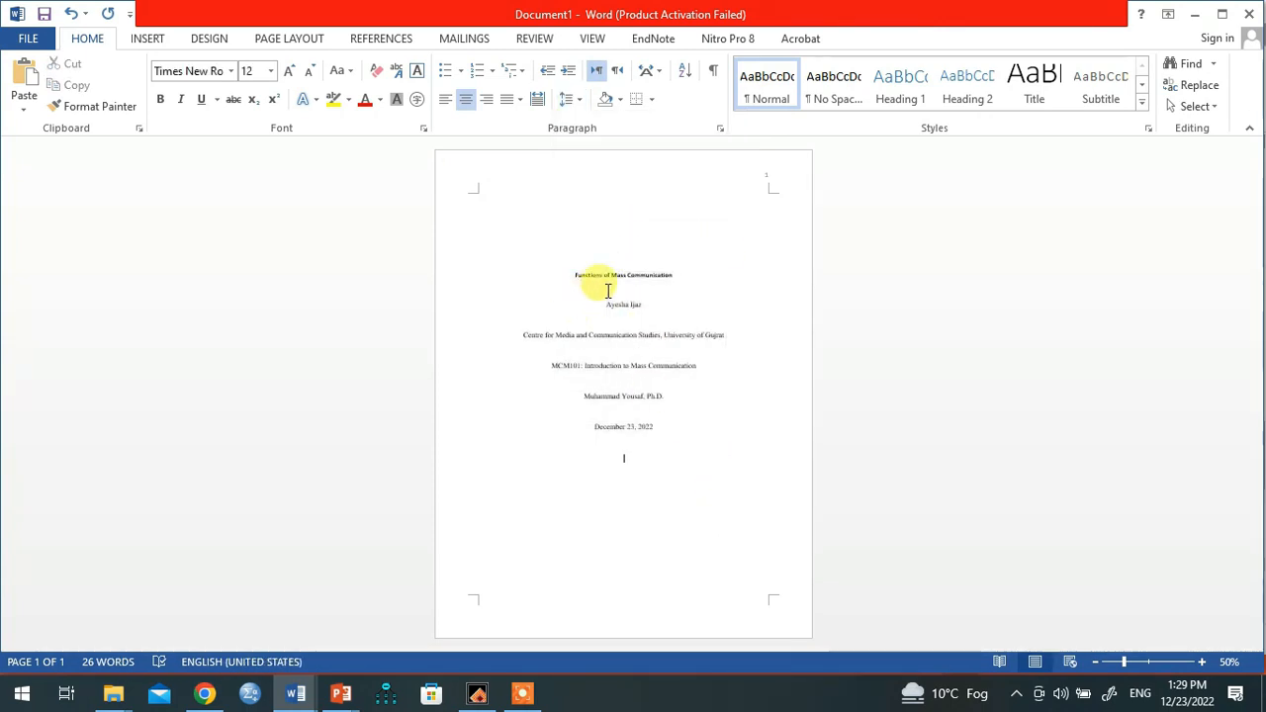
# Step: Set all six title-page lines to Times New Roman at 12 pt
pyautogui.moveTo(568, 276); pyautogui.dragTo(663, 509)
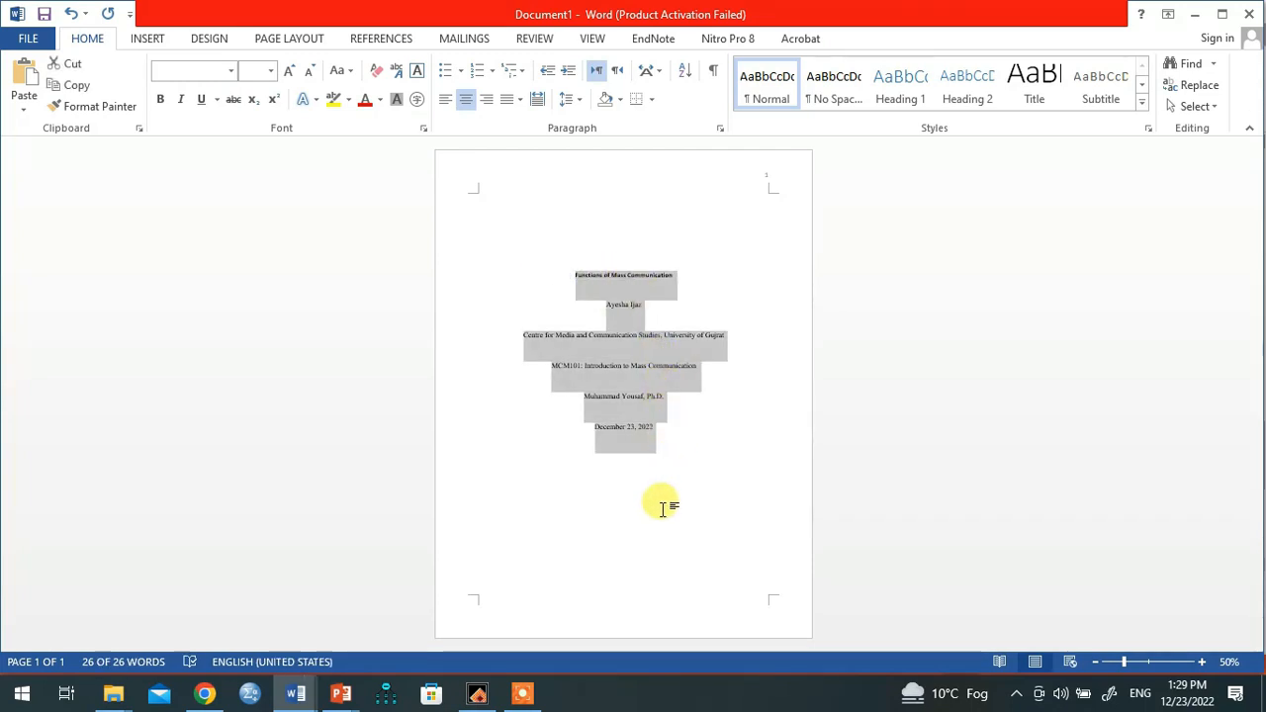
pyautogui.click(201, 71)
pyautogui.press('Return')
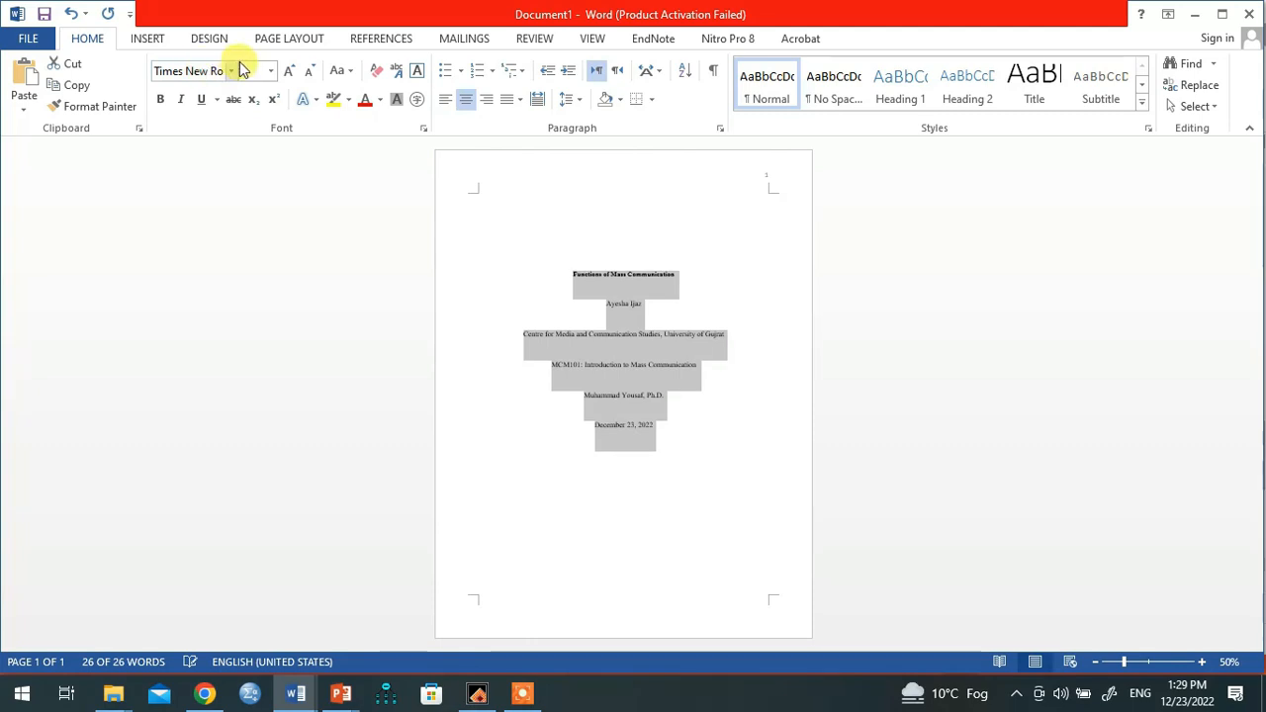
pyautogui.click(255, 75)
pyautogui.write('12')
pyautogui.press('Return')
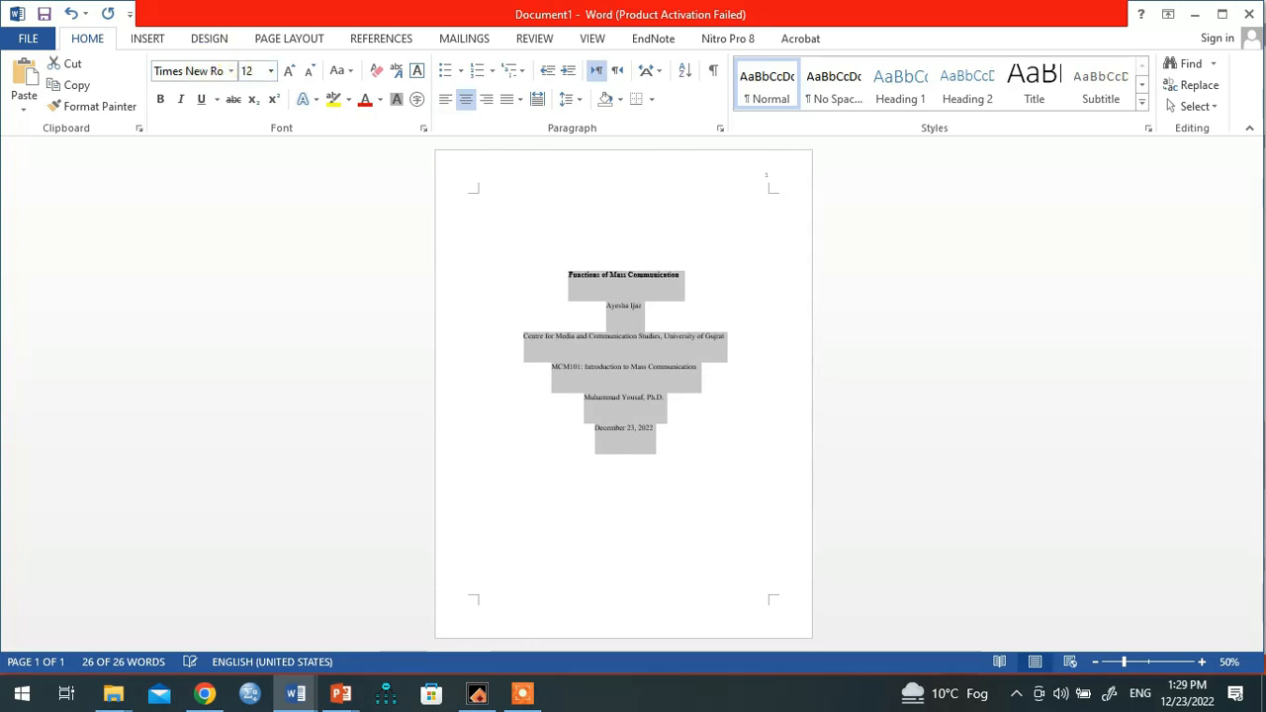
pyautogui.click(683, 286)
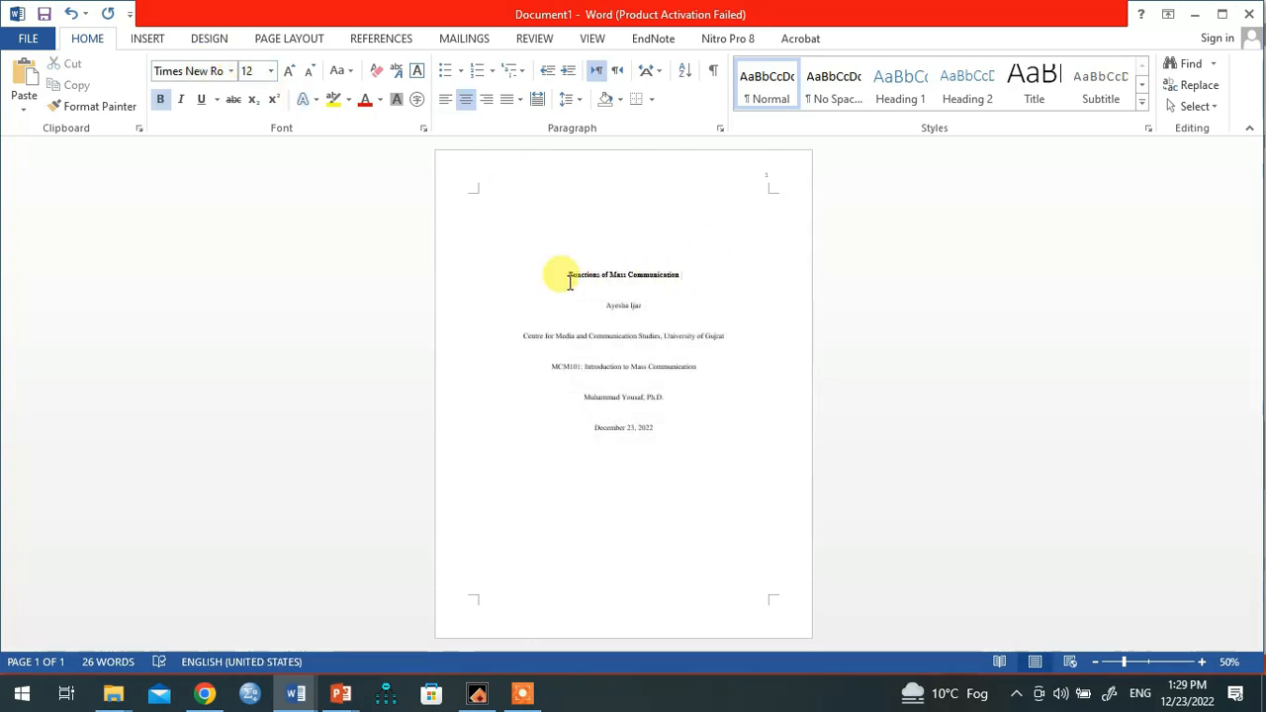
# Step: Enlarge the title-page text from 12 pt to 13 pt
pyautogui.moveTo(566, 277); pyautogui.dragTo(657, 445)
pyautogui.click(252, 70)
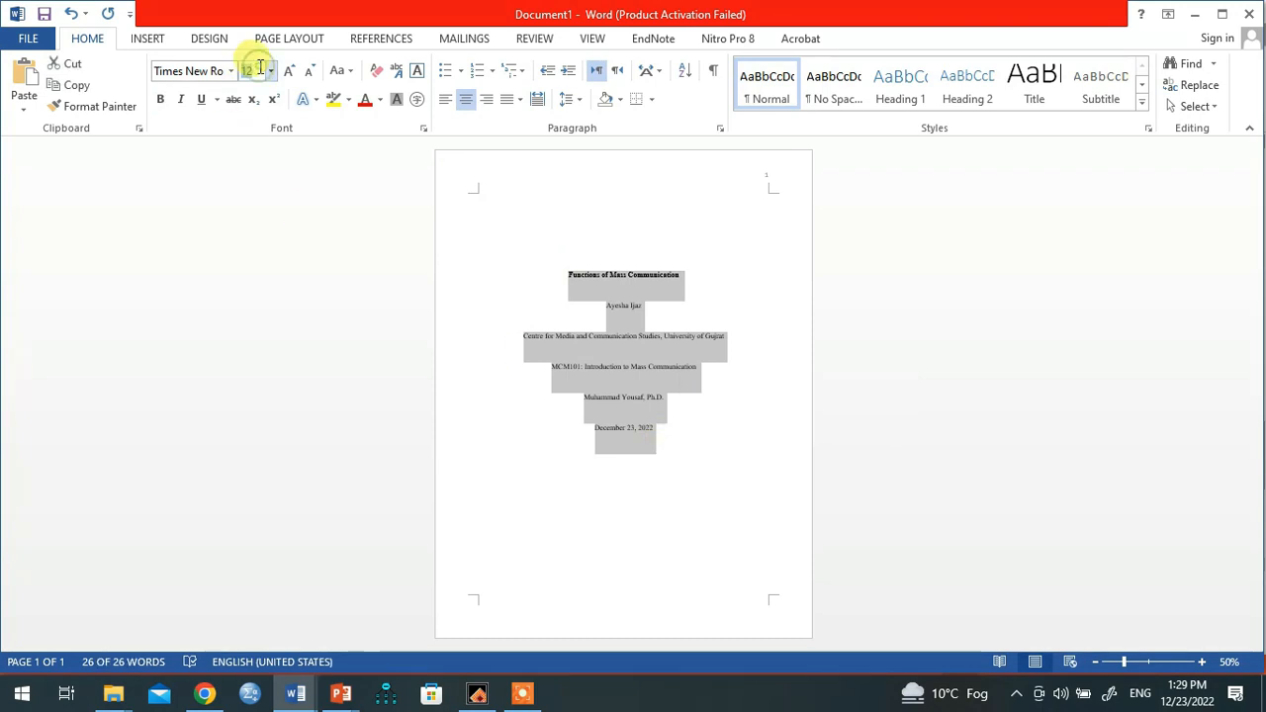
pyautogui.write('13')
pyautogui.press('Return')
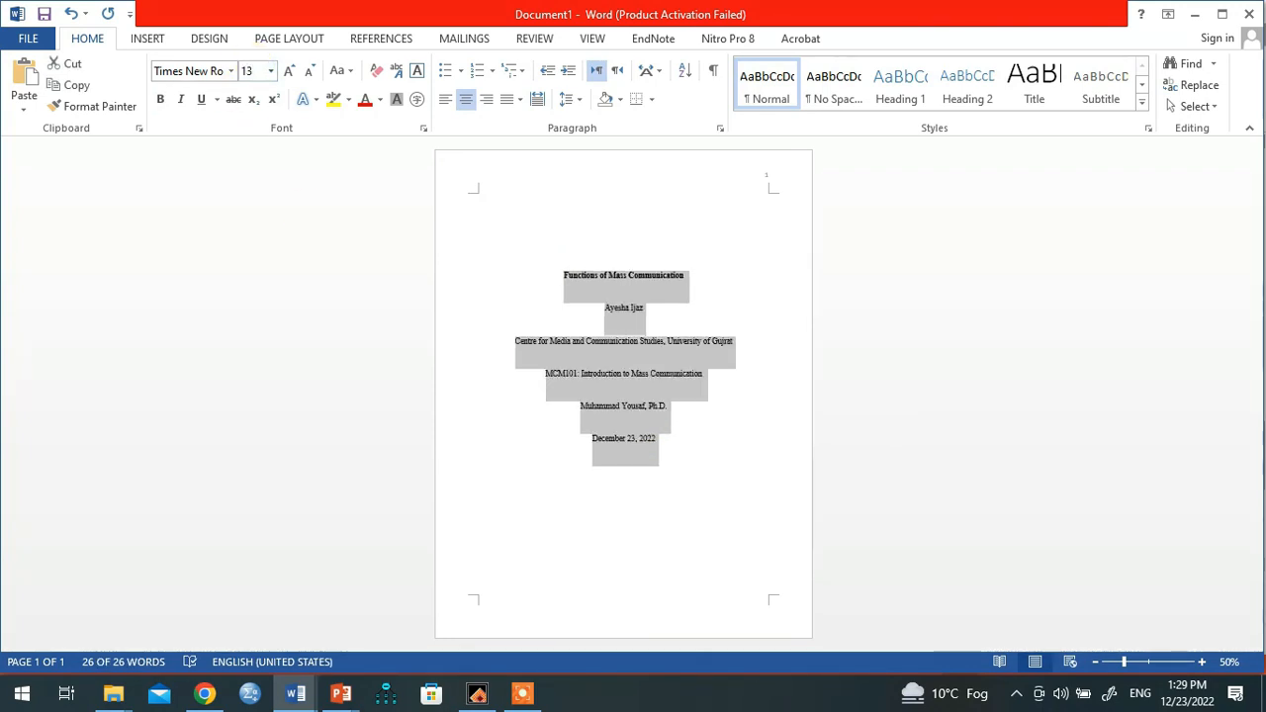
pyautogui.click(681, 453)
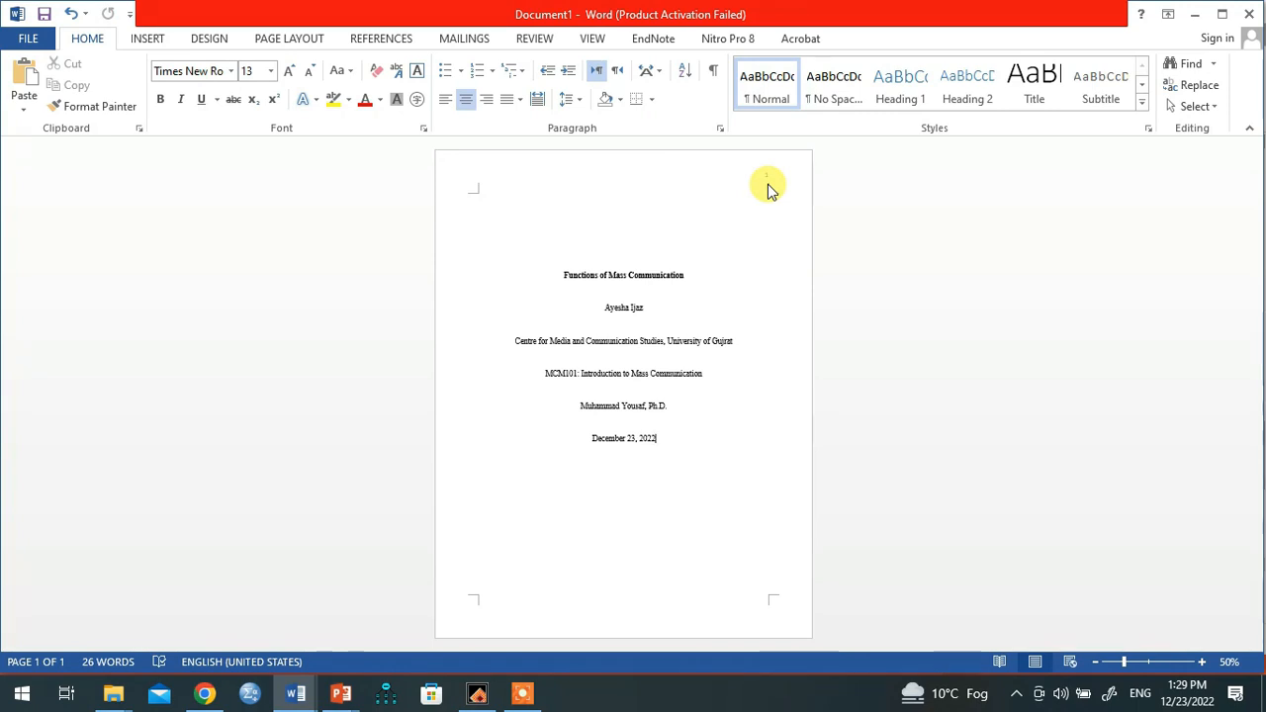
pyautogui.press('alt')
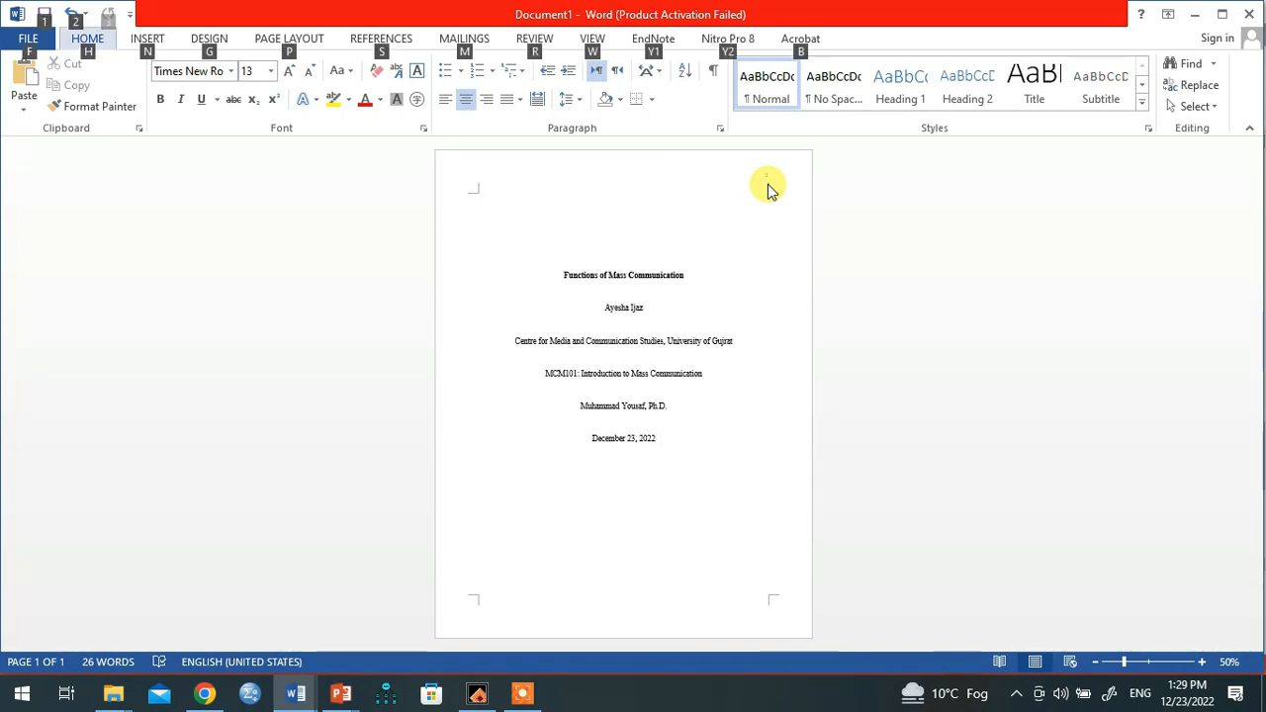
pyautogui.hotkey('alt', 'Tab')
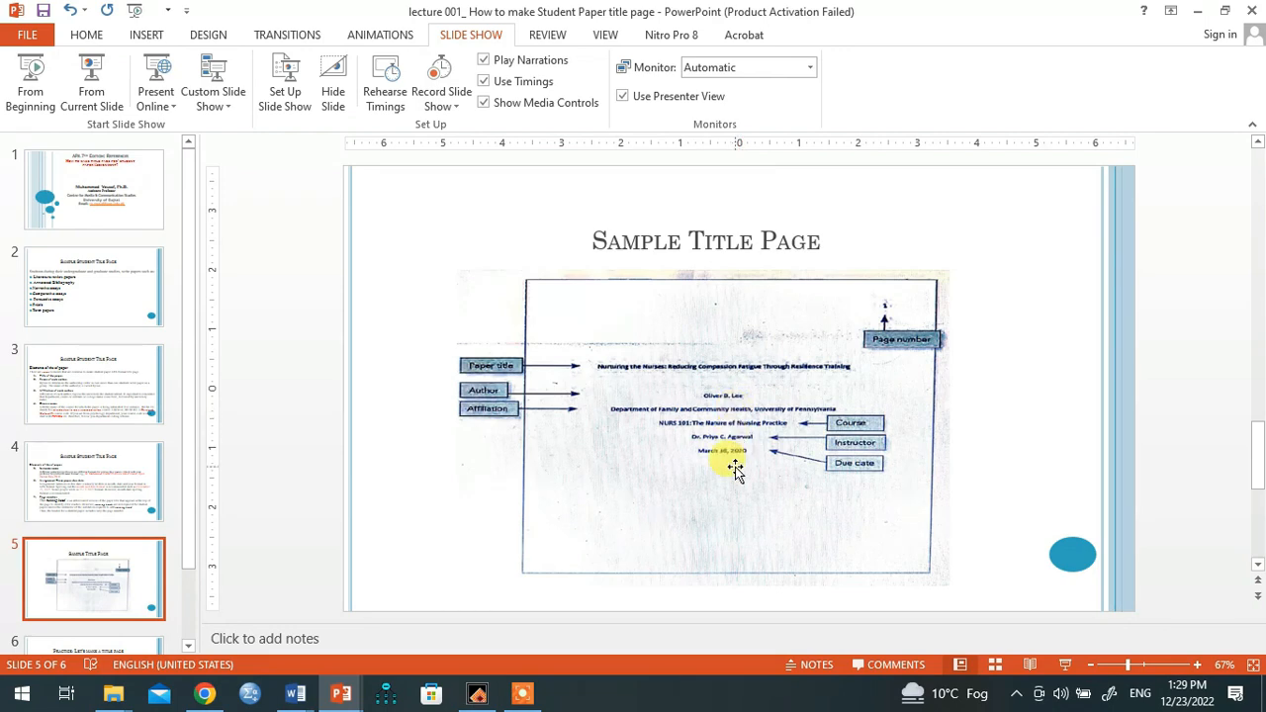
pyautogui.hotkey('alt', 'Tab')
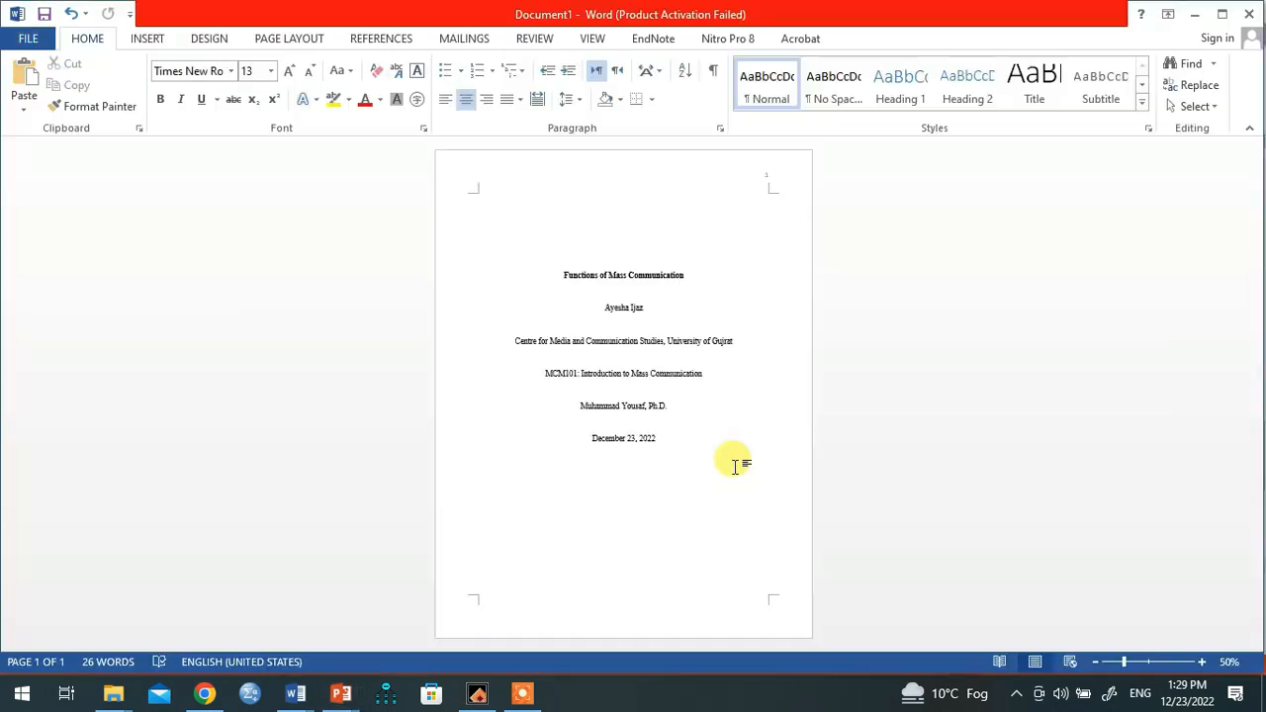